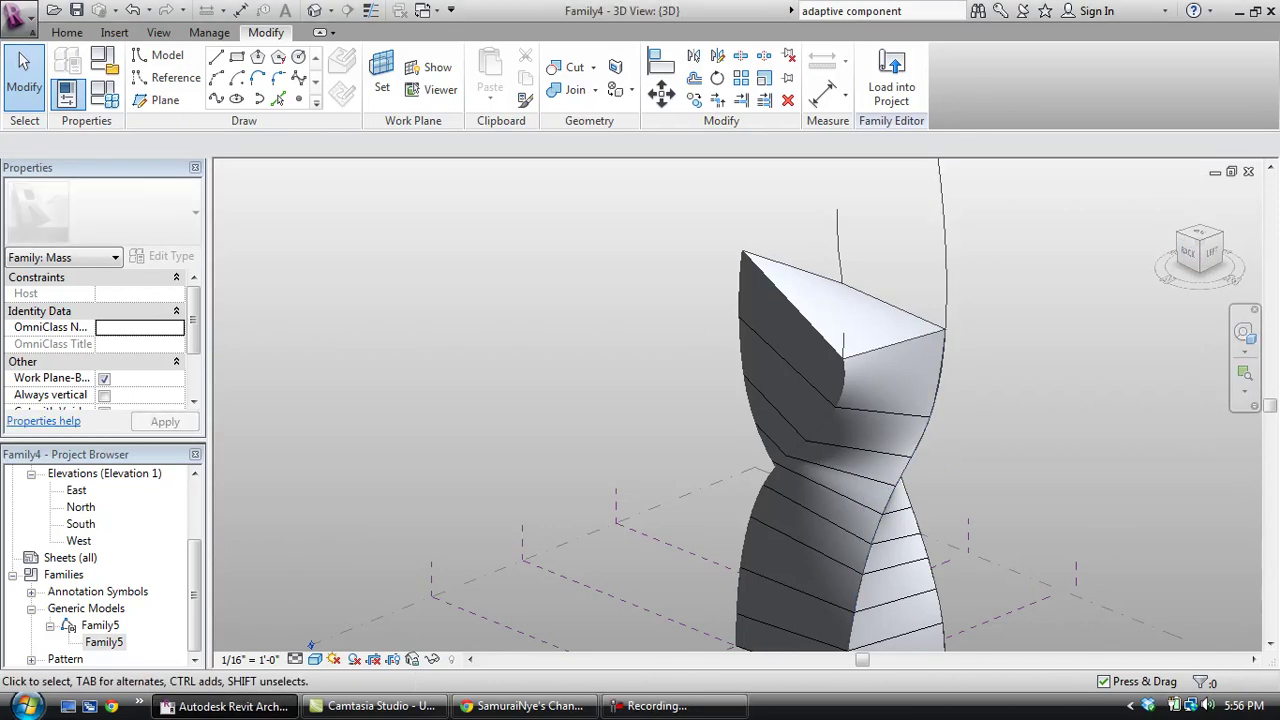
Step: Temporarily isolate the twisted form together with the Level 1 plane in the 3D view
{"action": "scroll", "coordinate": [590, 409], "scroll_direction": "down", "scroll_amount": 1}
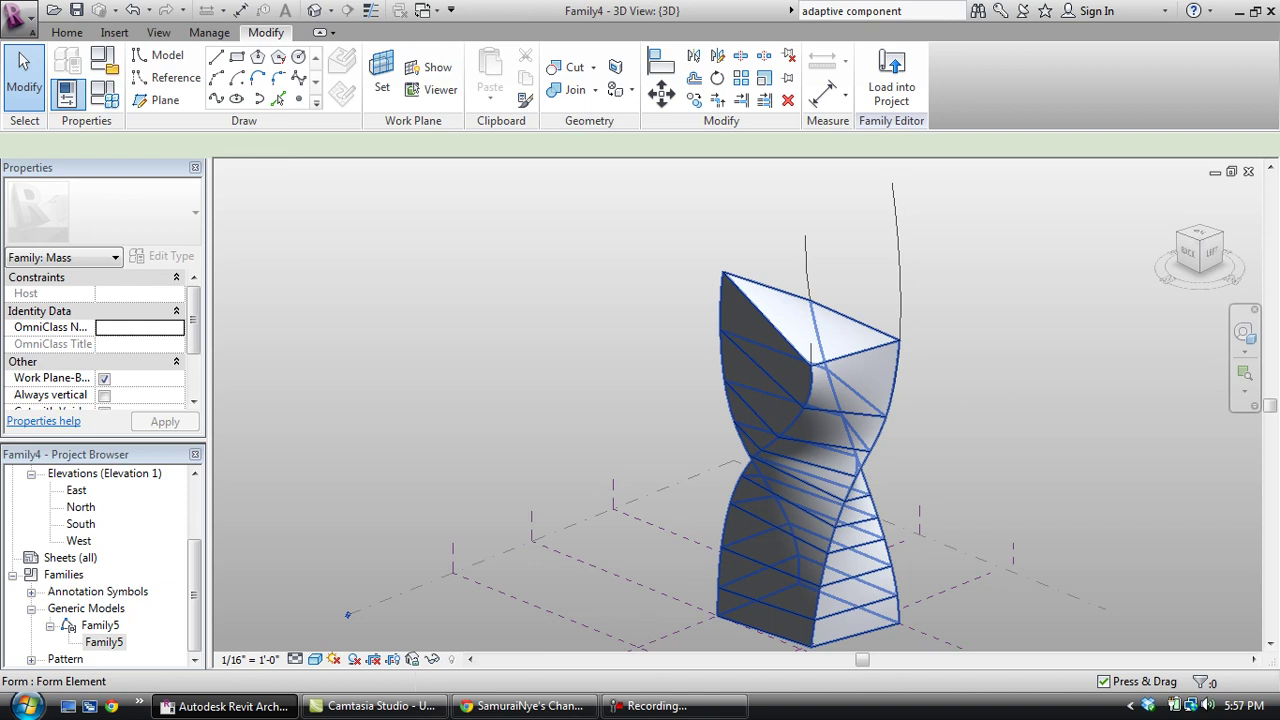
{"action": "left_click", "coordinate": [830, 375]}
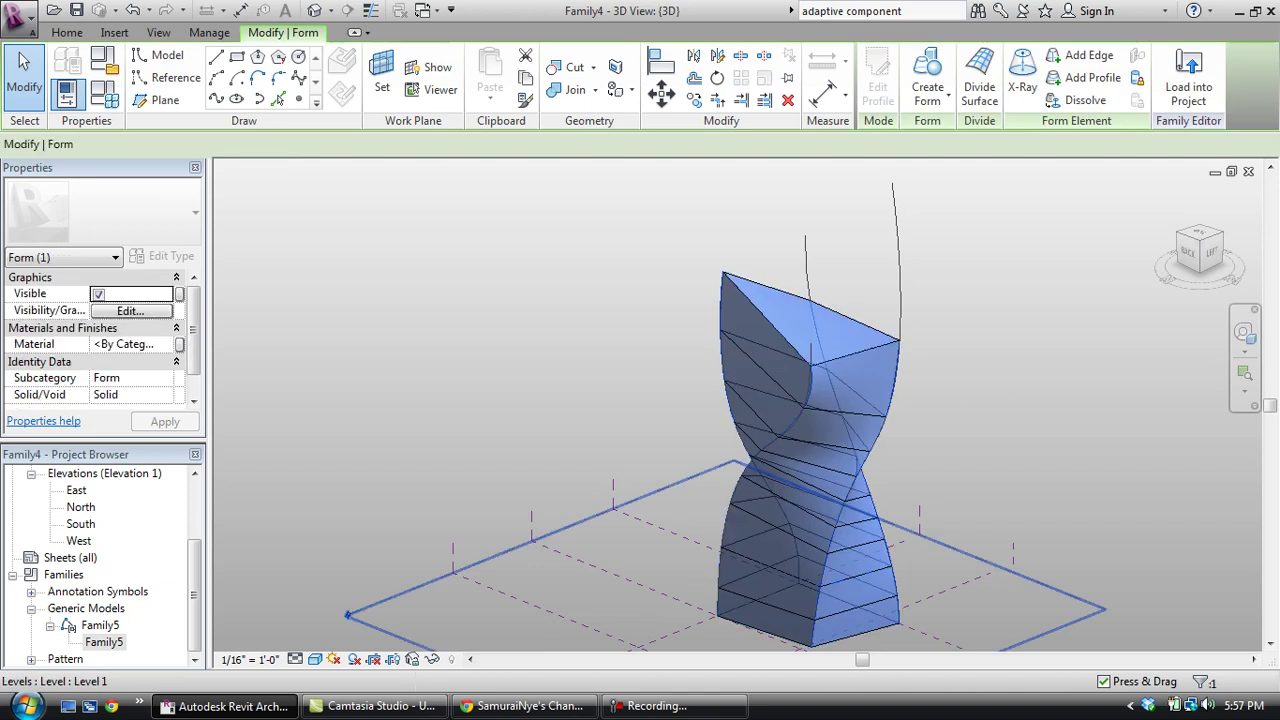
{"action": "left_click", "coordinate": [660, 490], "text": "ctrl"}
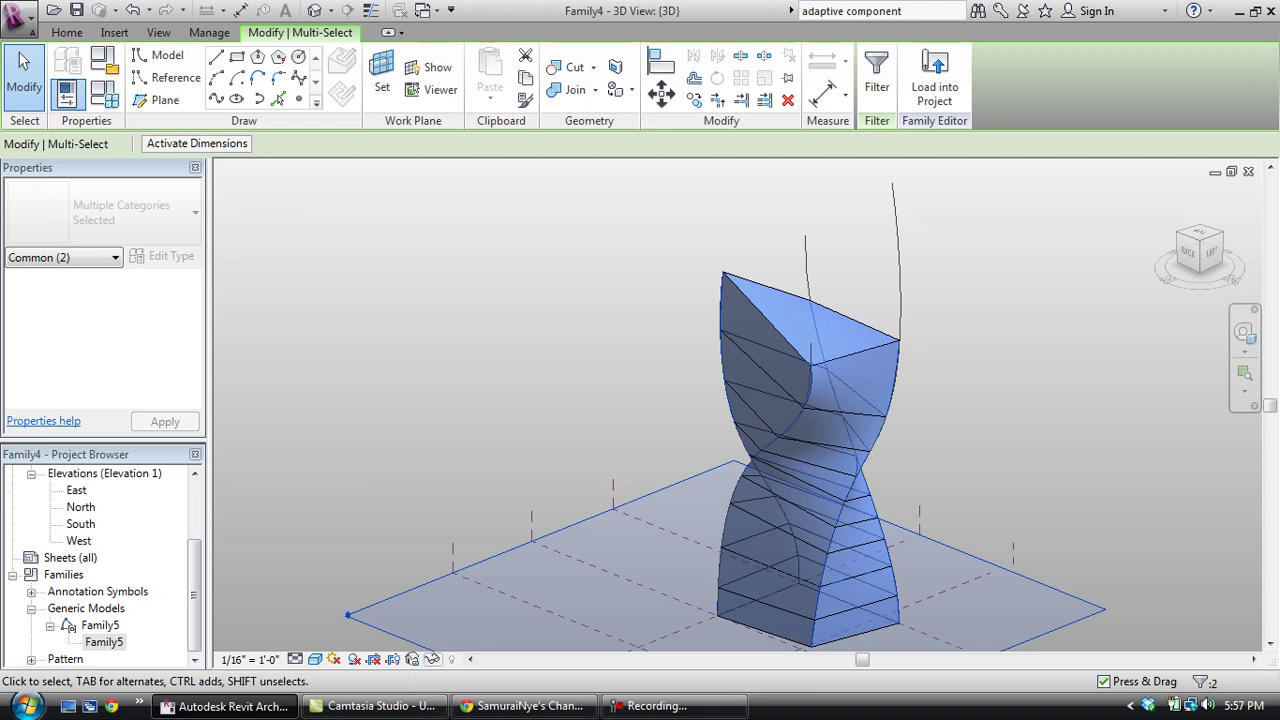
{"action": "left_click", "coordinate": [432, 659]}
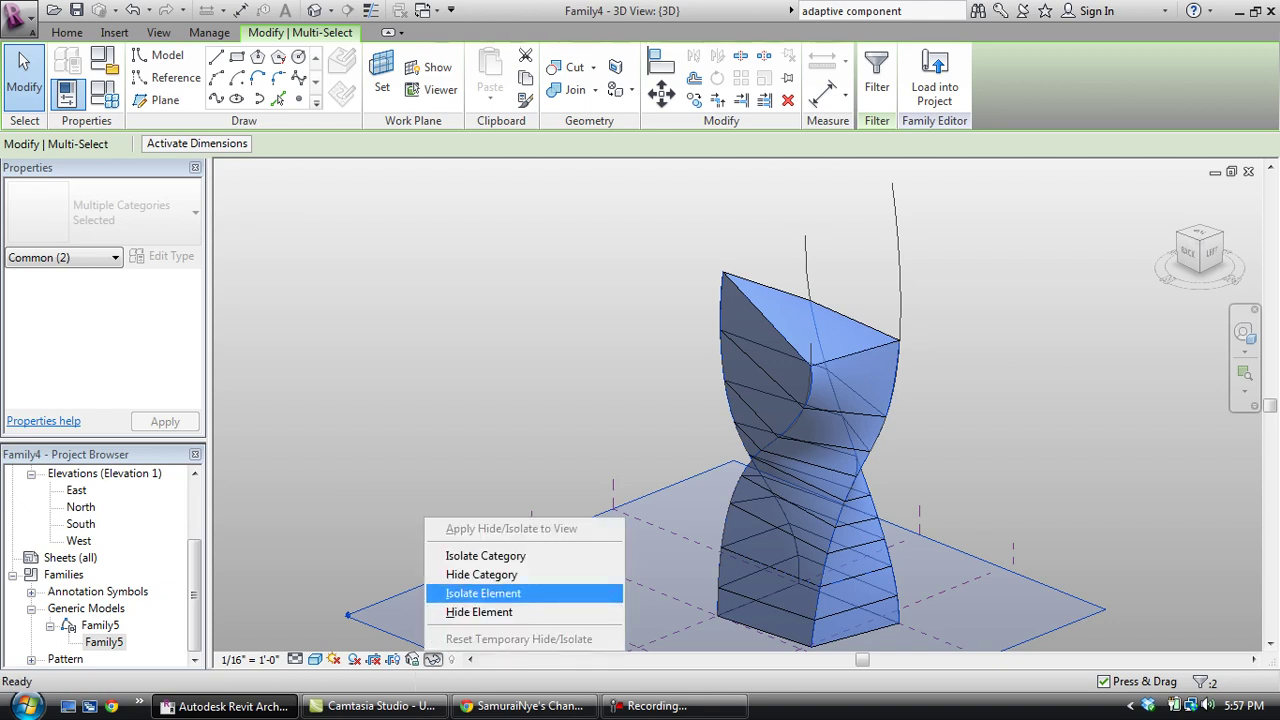
{"action": "left_click", "coordinate": [483, 593]}
{"action": "key", "text": "Escape"}
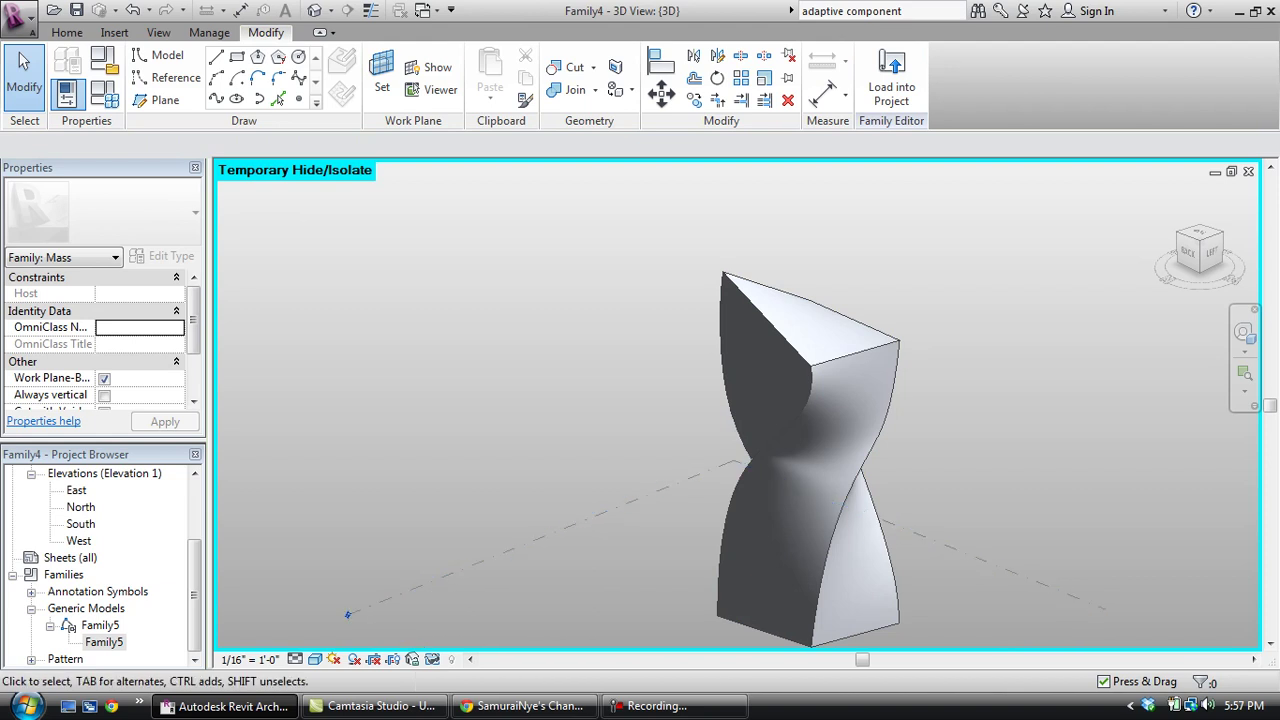
{"action": "left_click_drag", "start_coordinate": [602, 558], "coordinate": [514, 441]}
{"action": "left_click_drag", "start_coordinate": [514, 557], "coordinate": [514, 557]}
{"action": "key", "text": "Escape"}
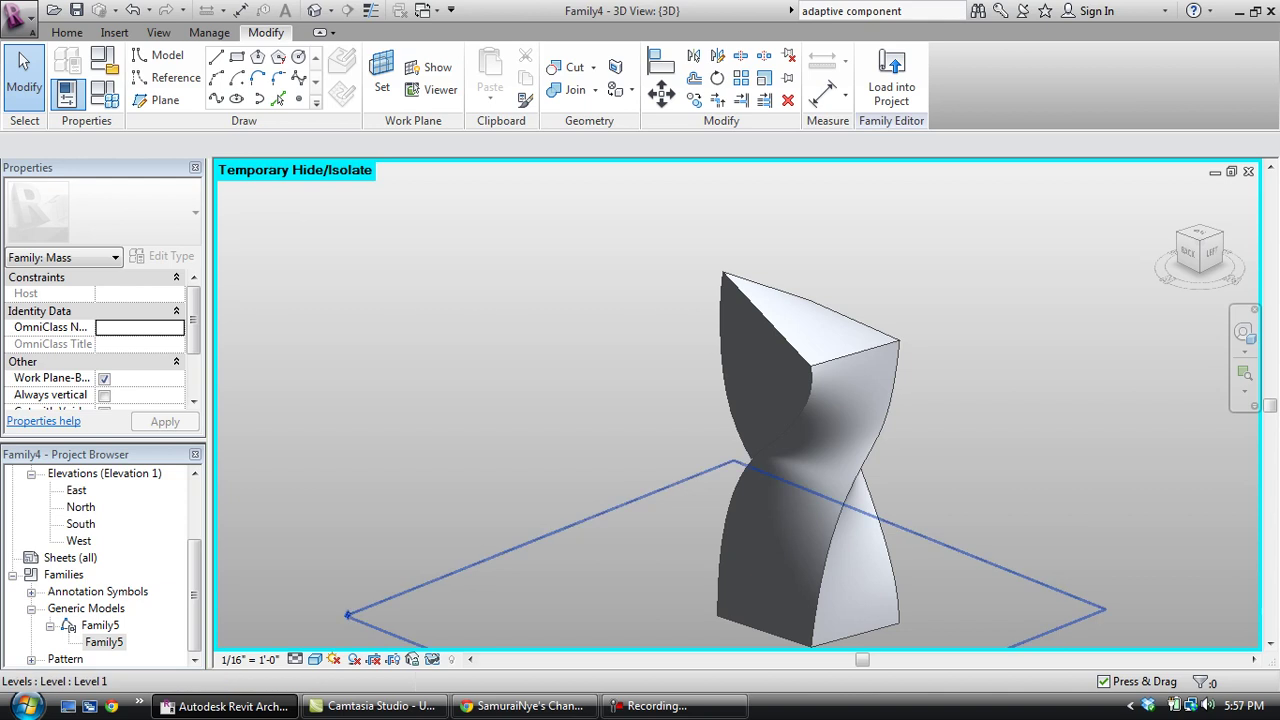
{"action": "left_click_drag", "start_coordinate": [668, 406], "coordinate": [565, 457]}
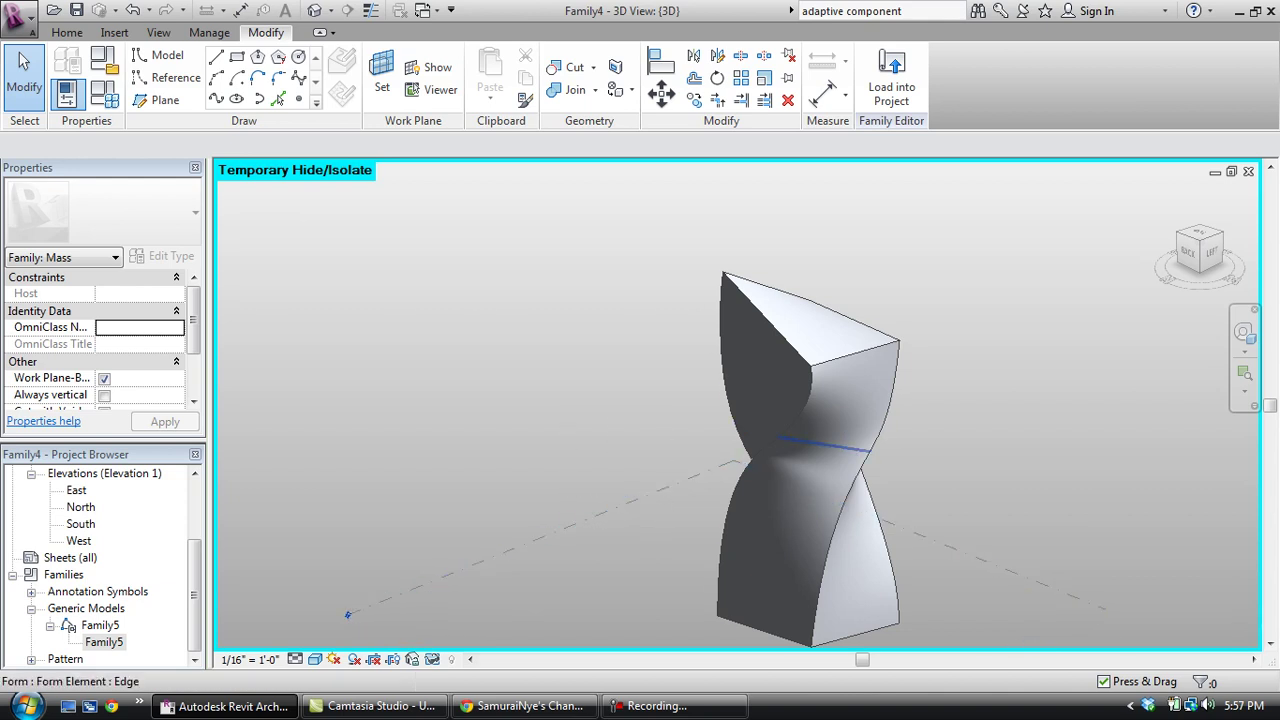
Step: Divide the long twisted front face of the form into a UV grid
{"action": "left_click", "coordinate": [840, 448]}
{"action": "key", "text": "Tab"}
{"action": "key", "text": "Tab"}
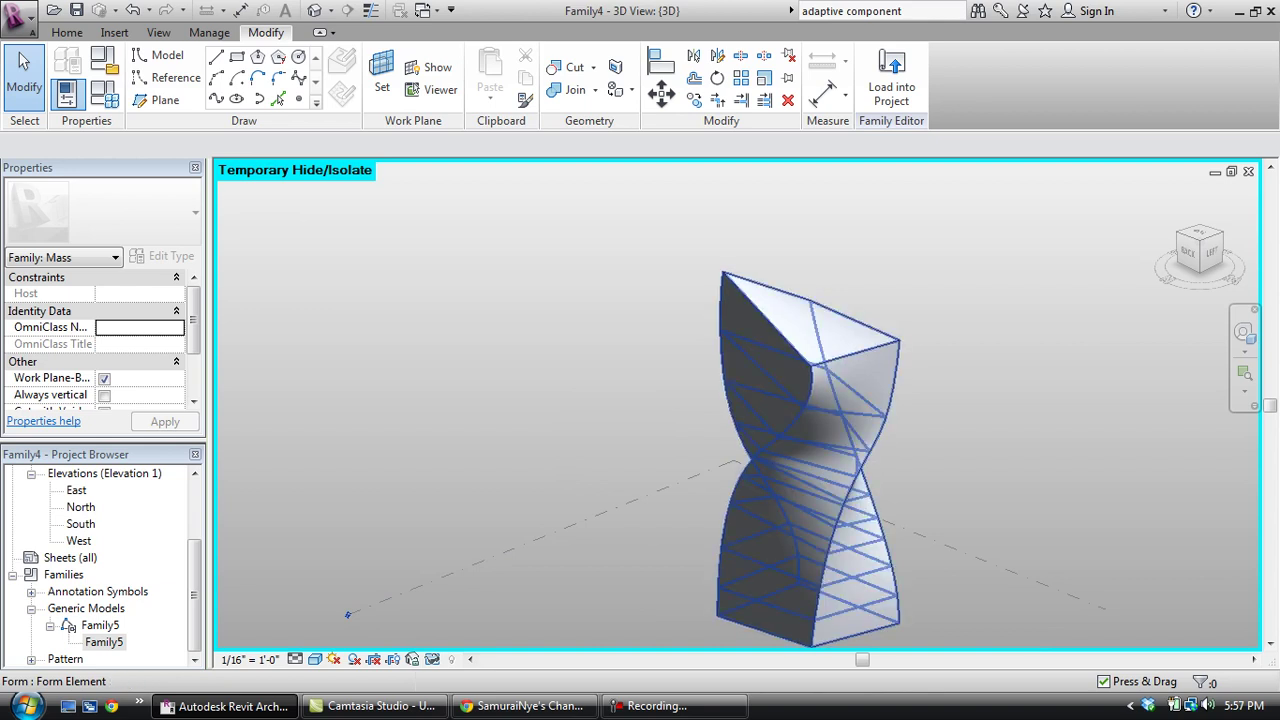
{"action": "key", "text": "Tab"}
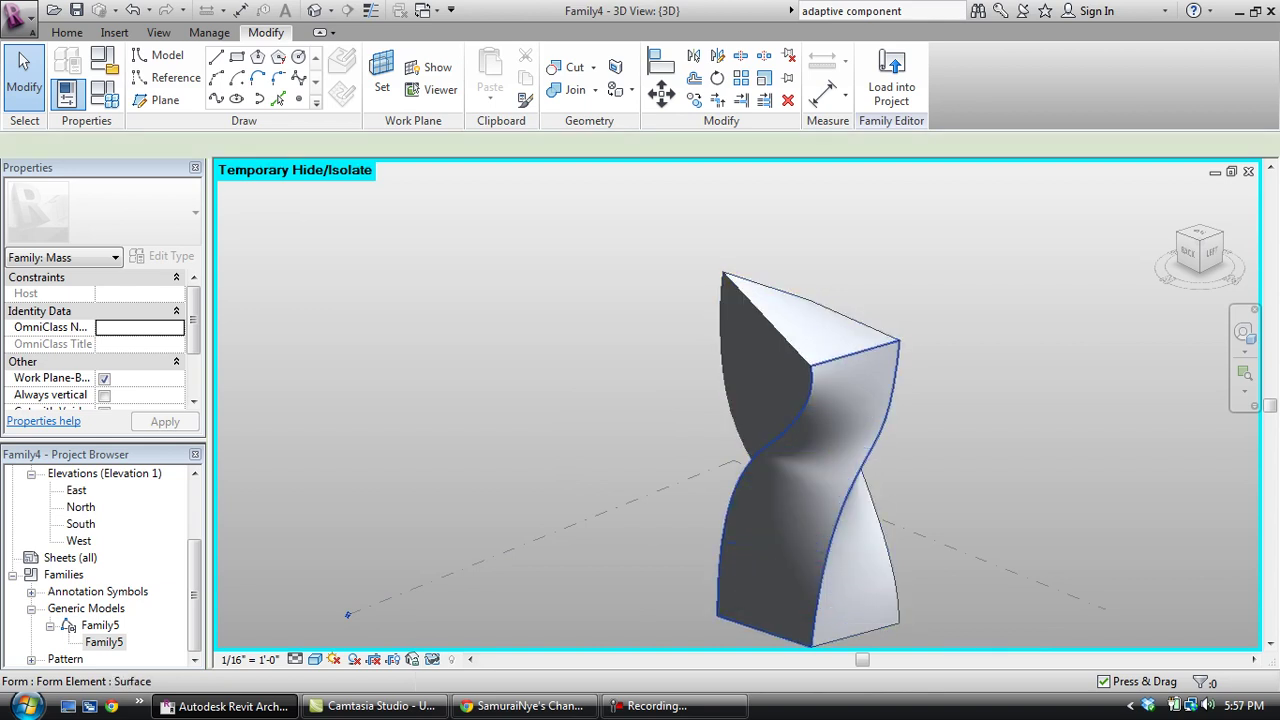
{"action": "left_click", "coordinate": [840, 448]}
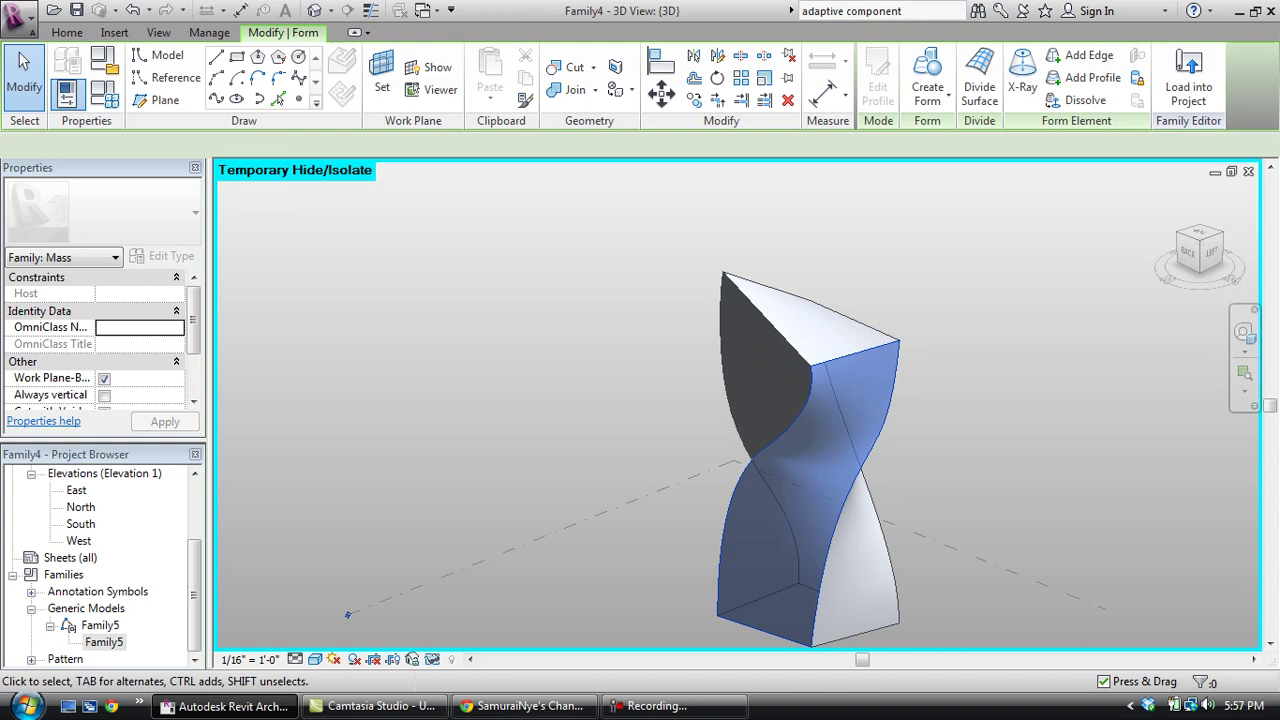
{"action": "left_click", "coordinate": [979, 80]}
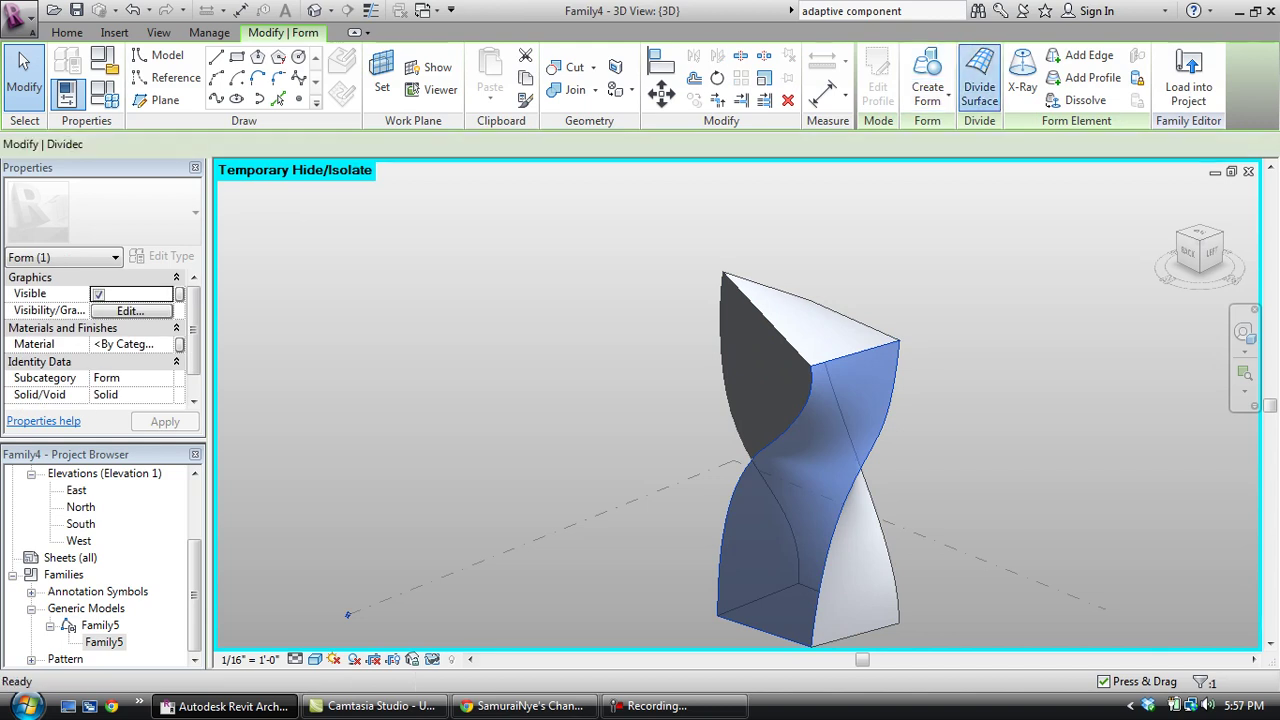
{"action": "left_click", "coordinate": [979, 80]}
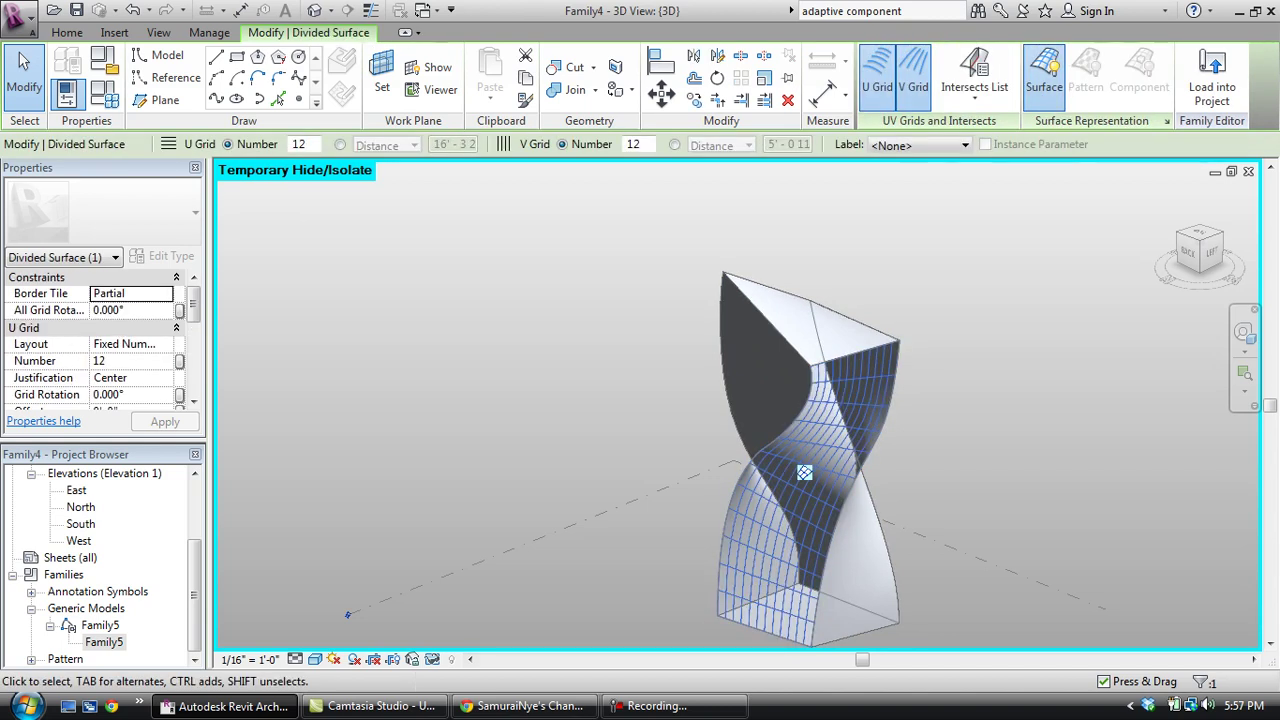
Step: Undo the division of the twisted front face
{"action": "scroll", "coordinate": [805, 473], "scroll_direction": "up", "scroll_amount": 2}
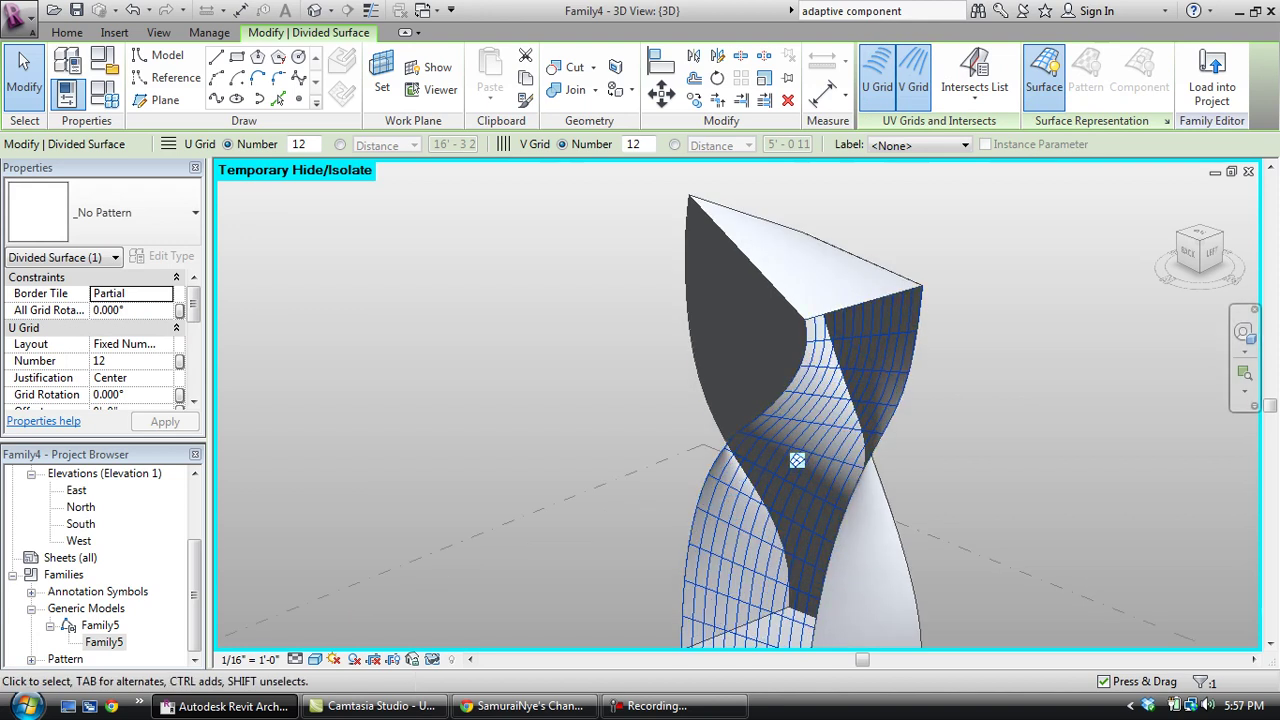
{"action": "middle_click_drag", "start_coordinate": [800, 457], "coordinate": [856, 351], "text": "shift"}
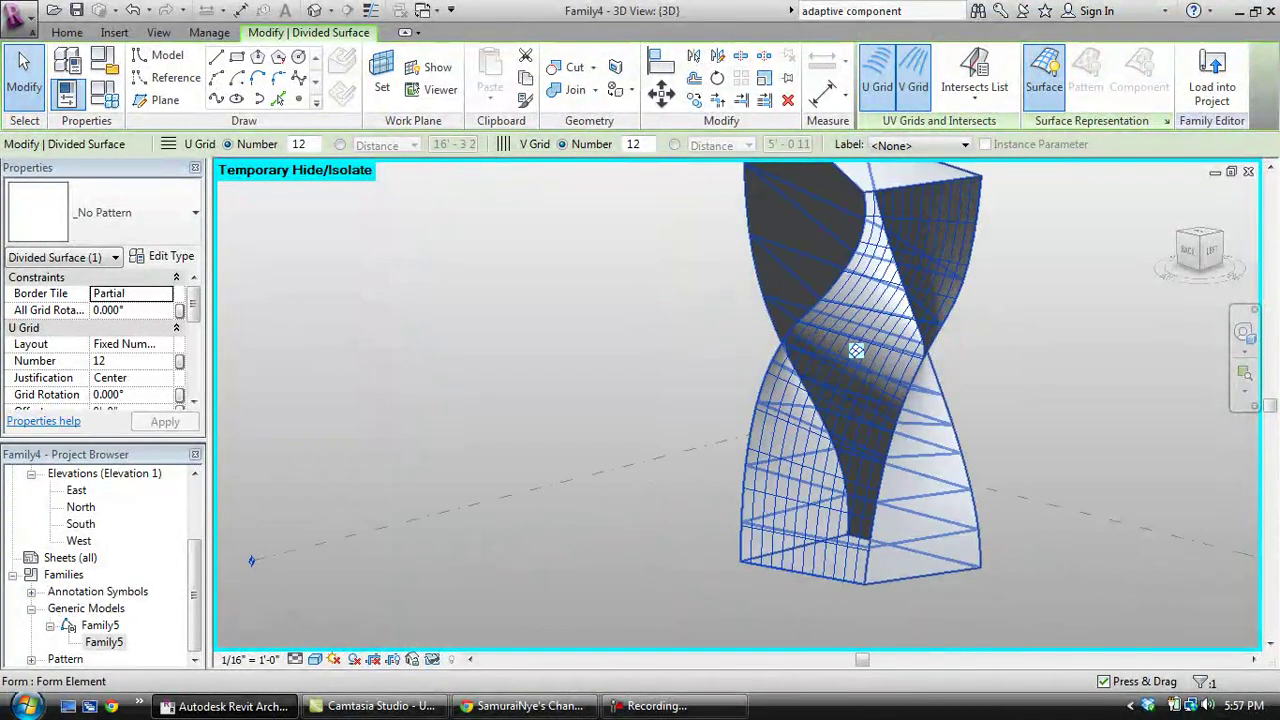
{"action": "key", "text": "Escape"}
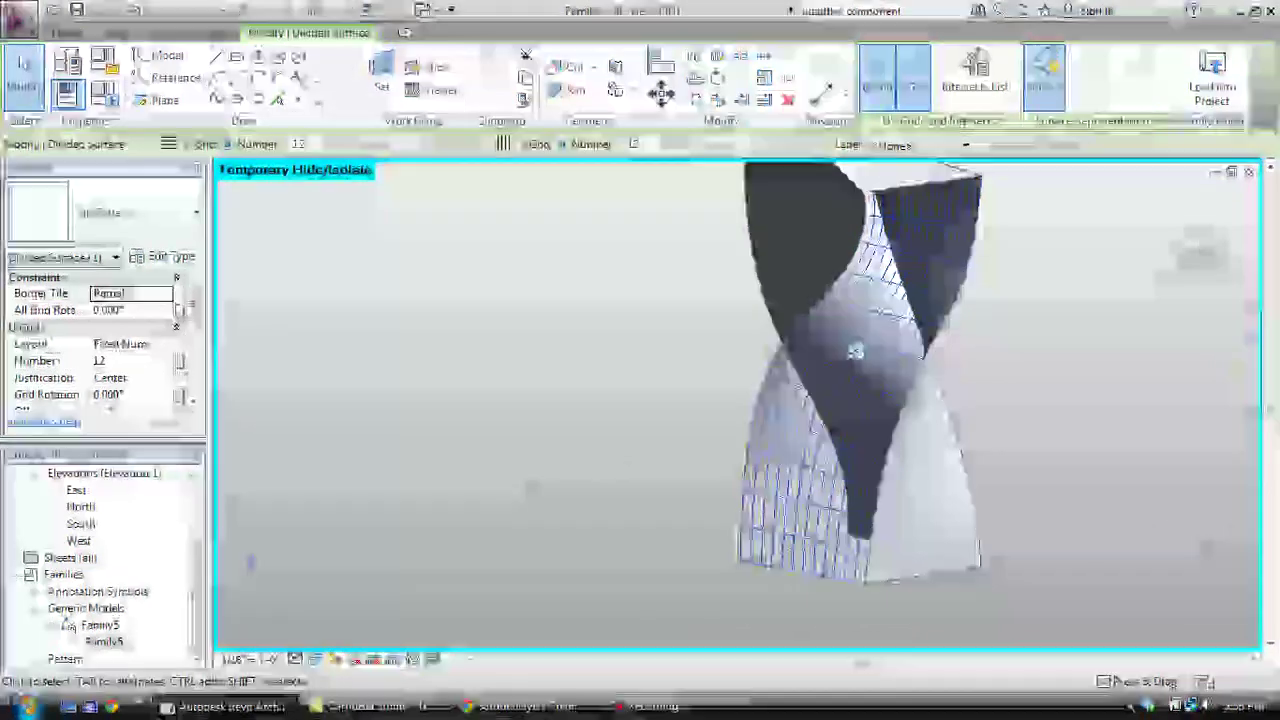
{"action": "key", "text": "ctrl+z"}
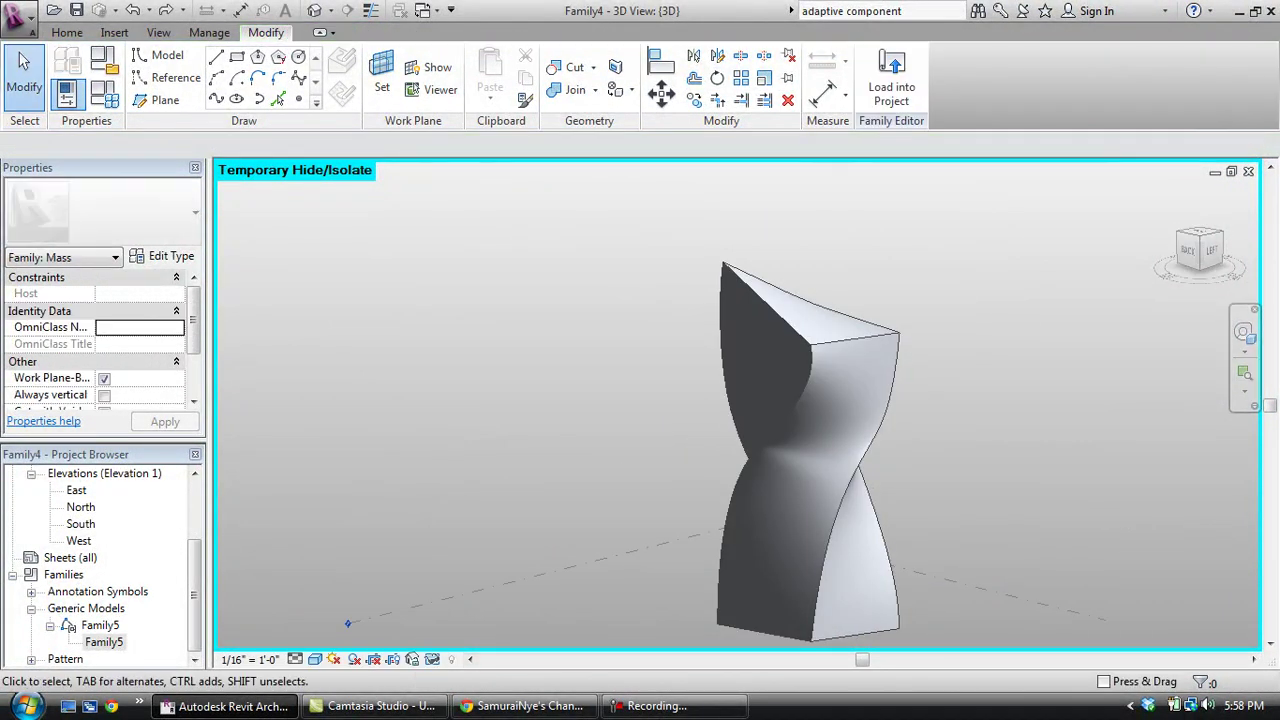
Step: In the back view, copy Level 1 upward to make levels at 51' and 126'
{"action": "left_click", "coordinate": [1000, 594]}
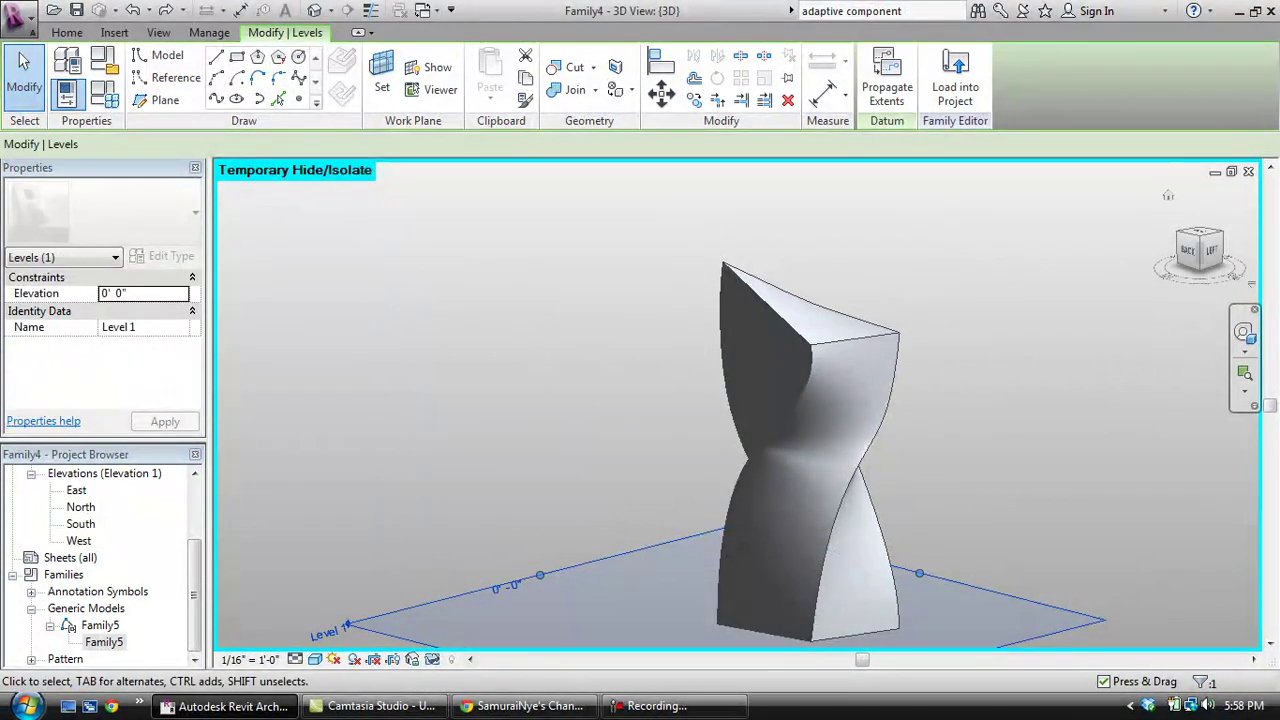
{"action": "left_click", "coordinate": [1187, 250]}
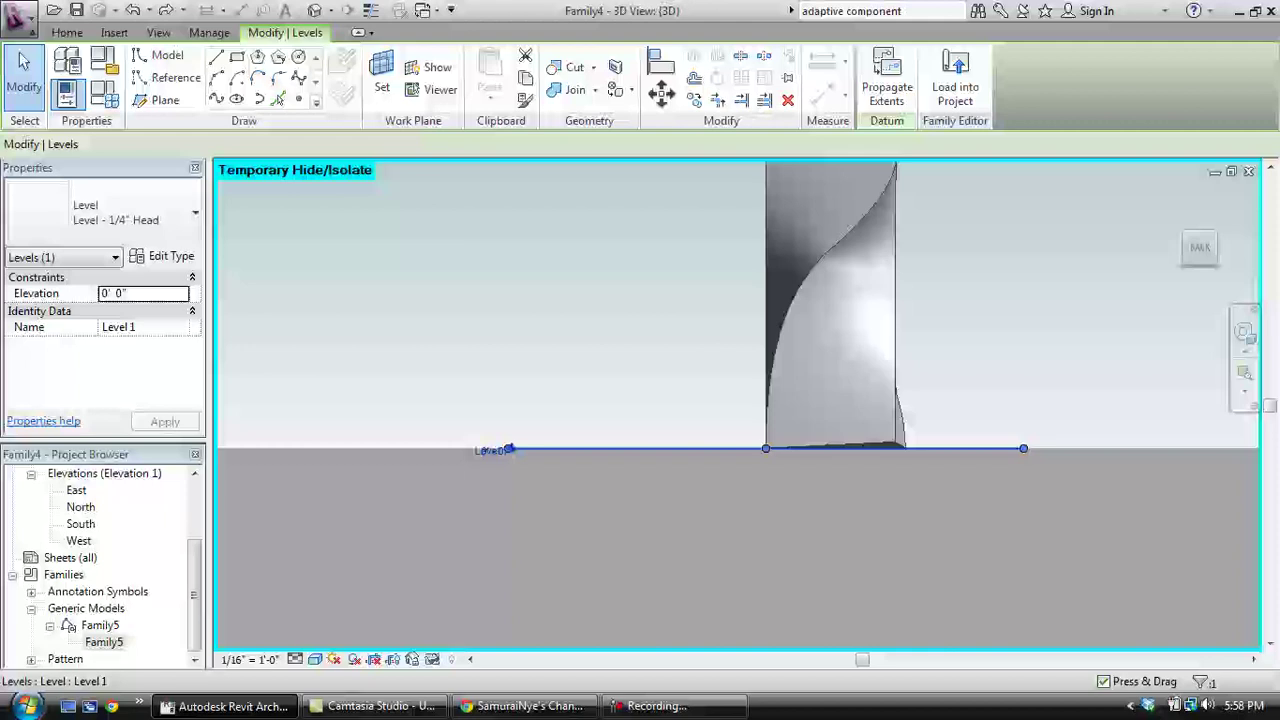
{"action": "left_click_drag", "start_coordinate": [640, 448], "coordinate": [620, 245], "text": "ctrl"}
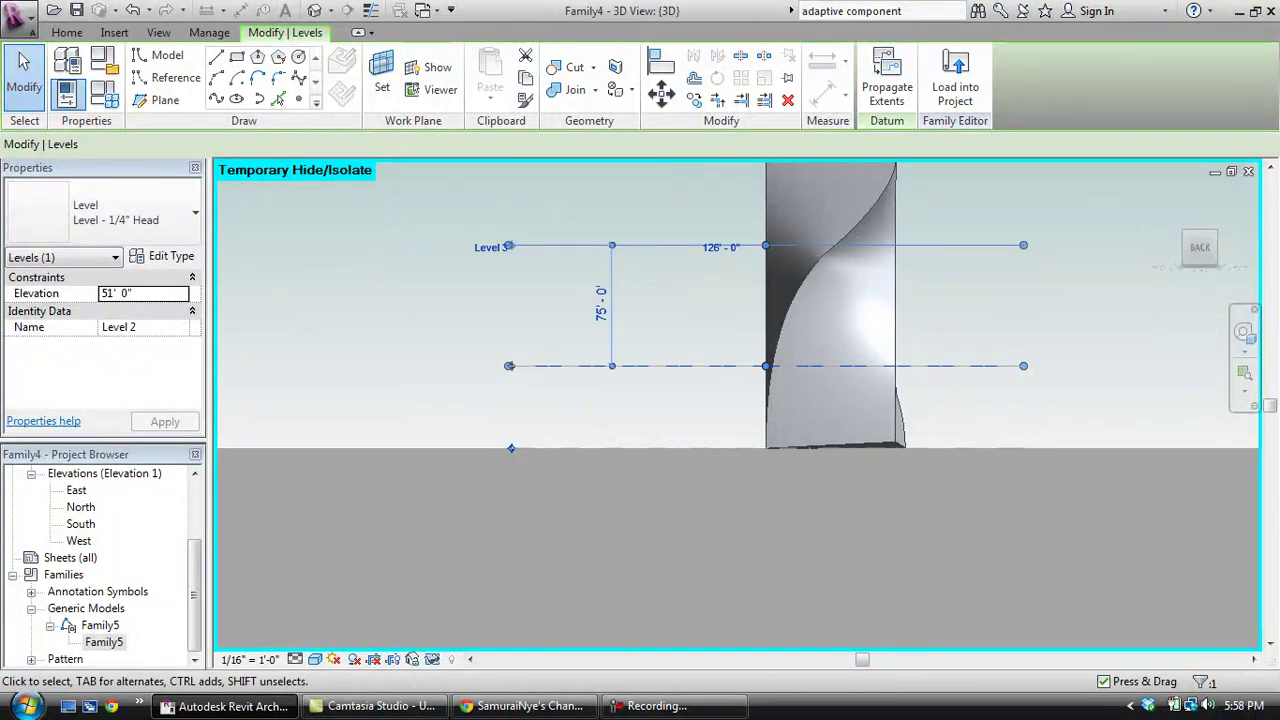
{"action": "scroll", "coordinate": [615, 463], "scroll_direction": "down", "scroll_amount": 1}
{"action": "scroll", "coordinate": [617, 189], "scroll_direction": "up", "scroll_amount": 1}
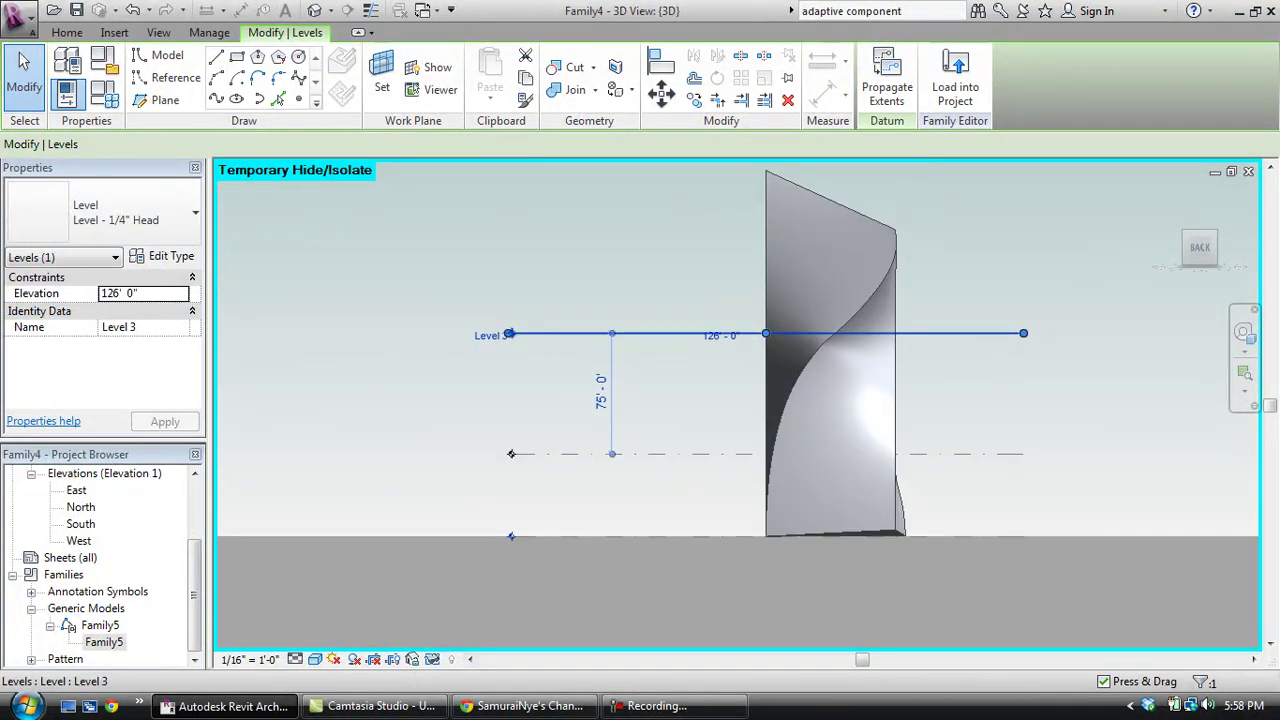
Step: Copy the 126' level up near the top of the form and copy two pairs of lower levels upward
{"action": "left_click_drag", "start_coordinate": [620, 333], "coordinate": [620, 244], "text": "ctrl"}
{"action": "left_click_drag", "start_coordinate": [602, 493], "coordinate": [506, 313]}
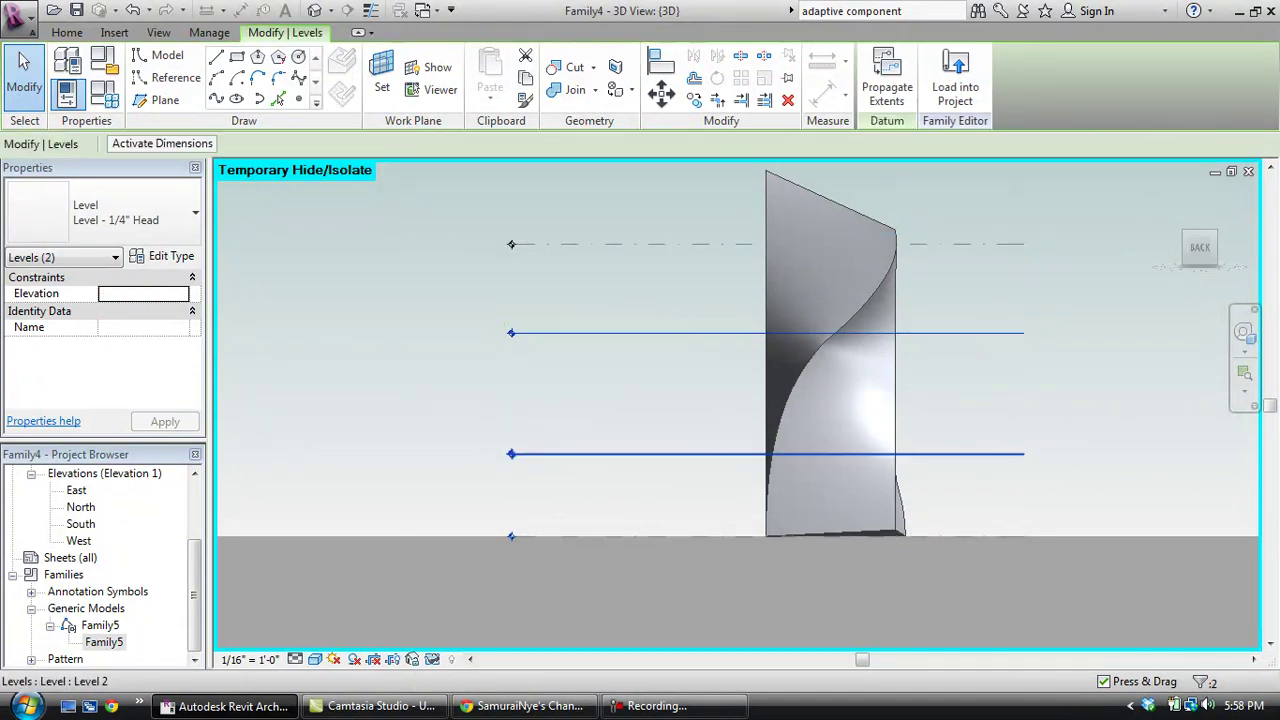
{"action": "left_click_drag", "start_coordinate": [602, 454], "coordinate": [602, 430], "text": "ctrl"}
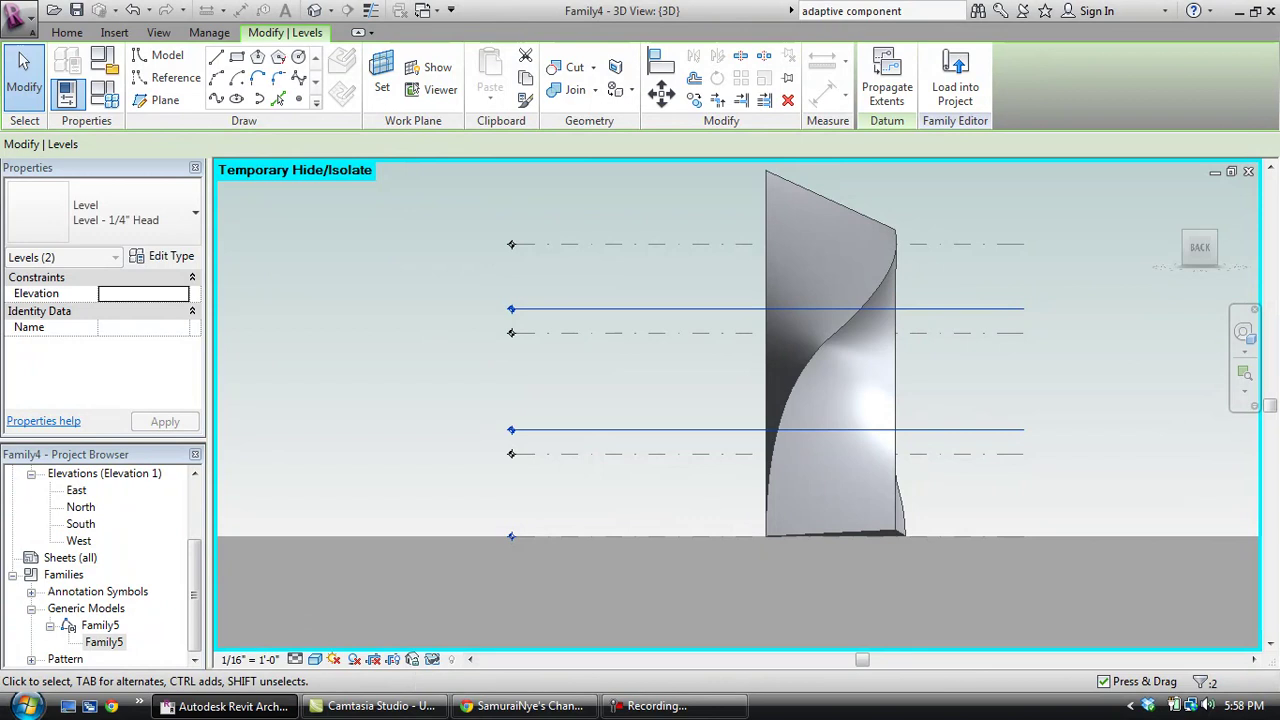
{"action": "left_click_drag", "start_coordinate": [614, 484], "coordinate": [558, 402]}
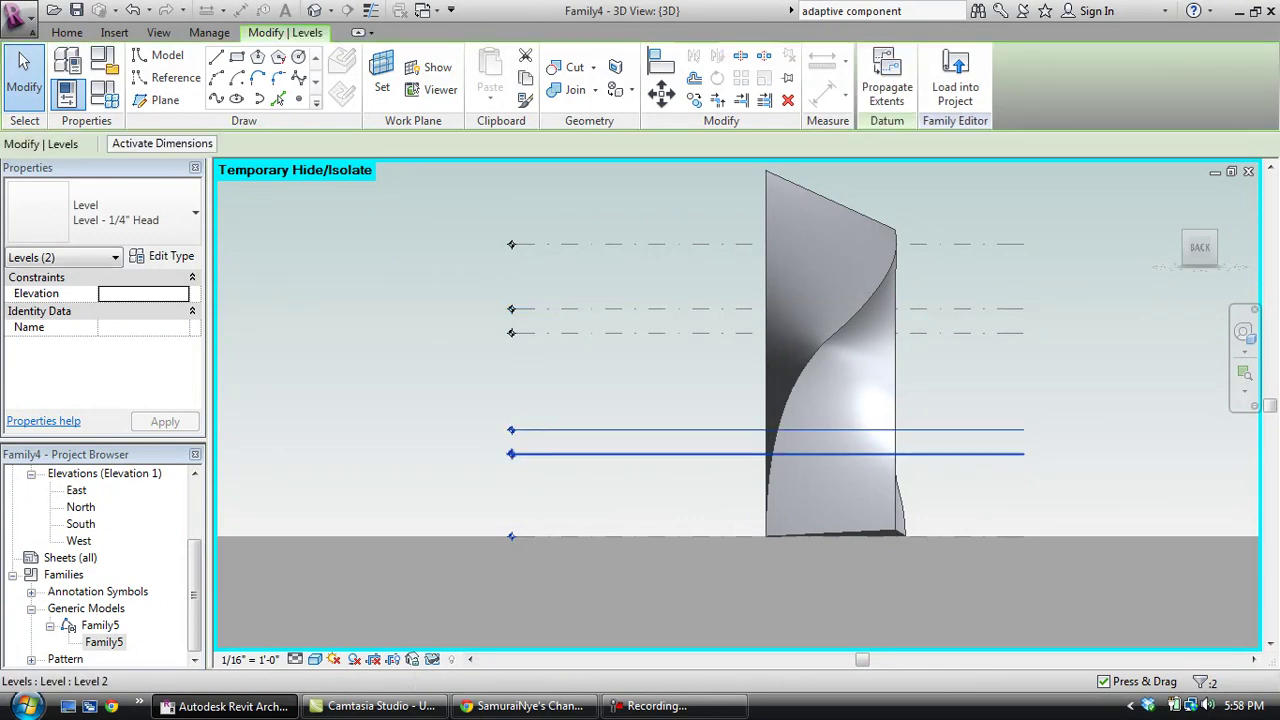
{"action": "left_click_drag", "start_coordinate": [603, 454], "coordinate": [603, 416], "text": "ctrl"}
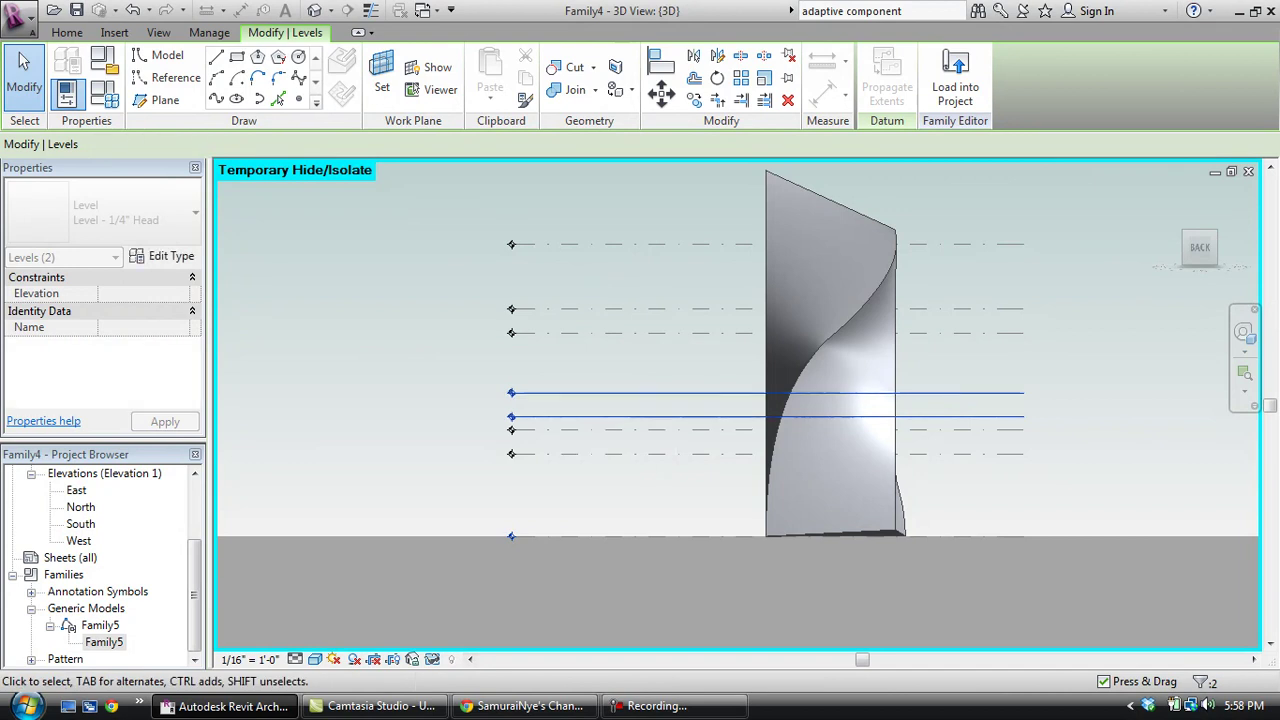
{"action": "key", "text": "Escape"}
Step: Copy another pair of levels up around mid-height and copy Level 2 down between it and Level 1
{"action": "scroll", "coordinate": [561, 404], "scroll_direction": "up", "scroll_amount": 2}
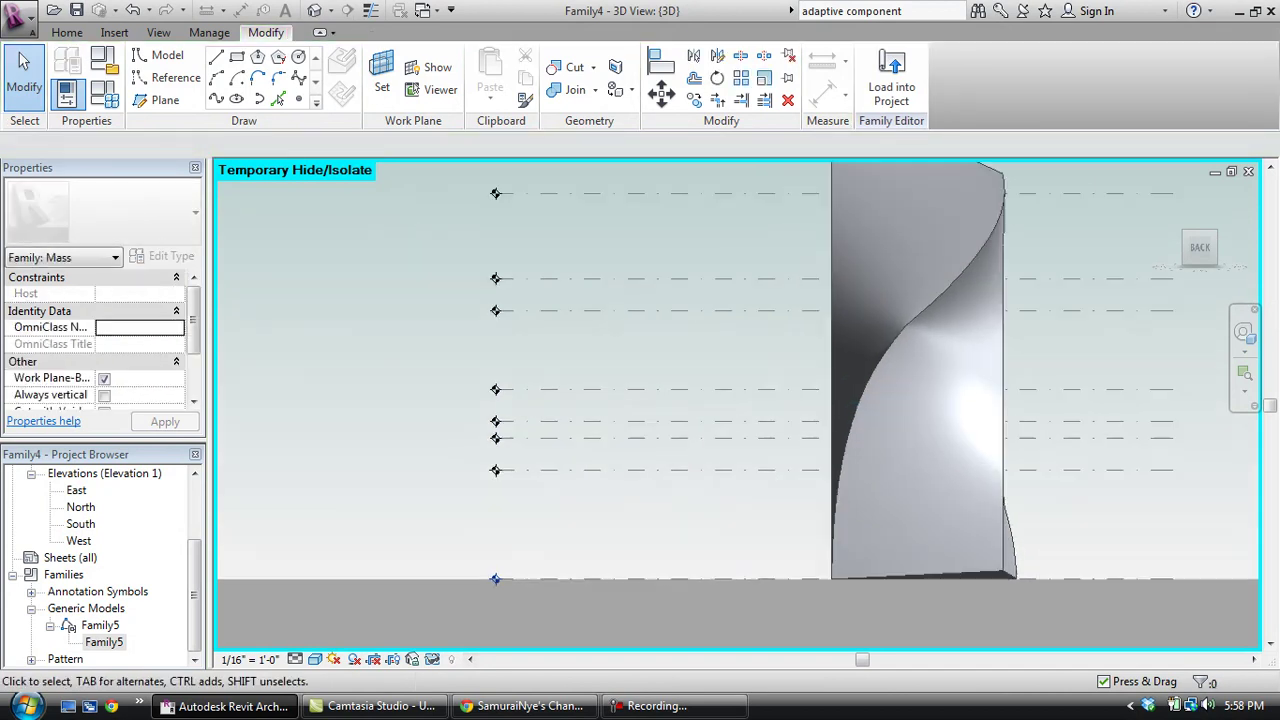
{"action": "left_click_drag", "start_coordinate": [580, 451], "coordinate": [614, 381]}
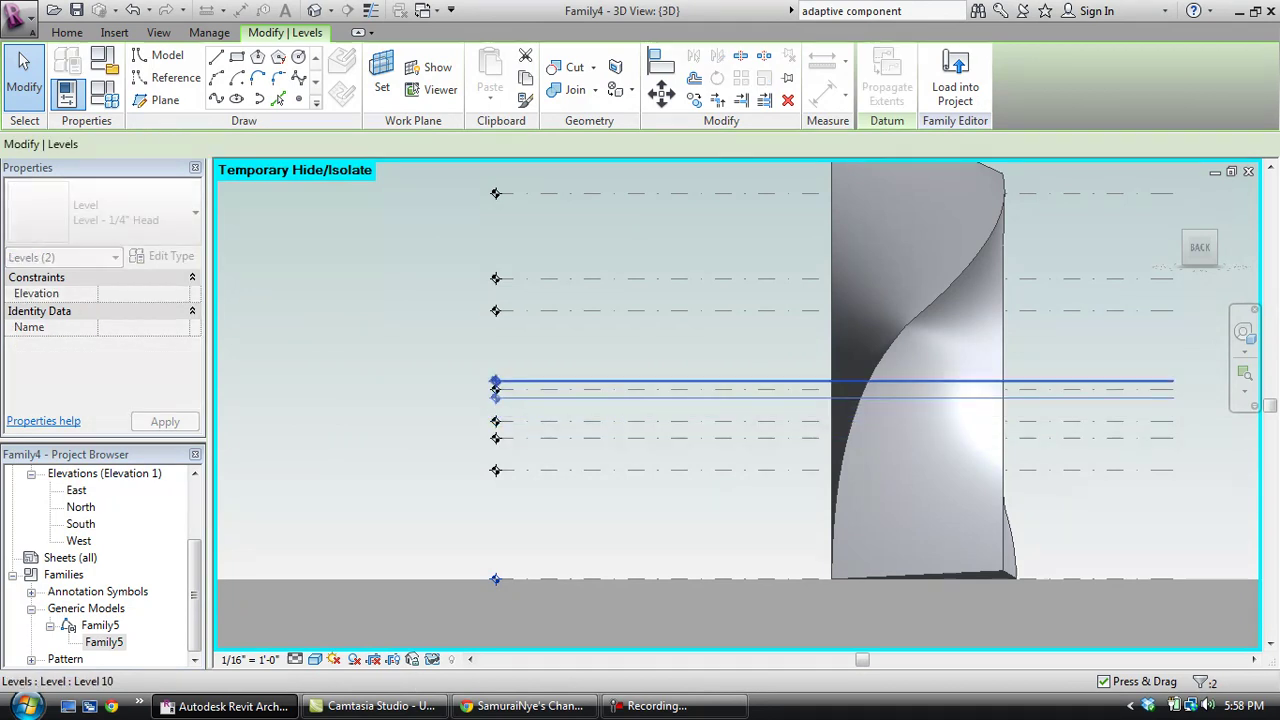
{"action": "key", "text": "Escape"}
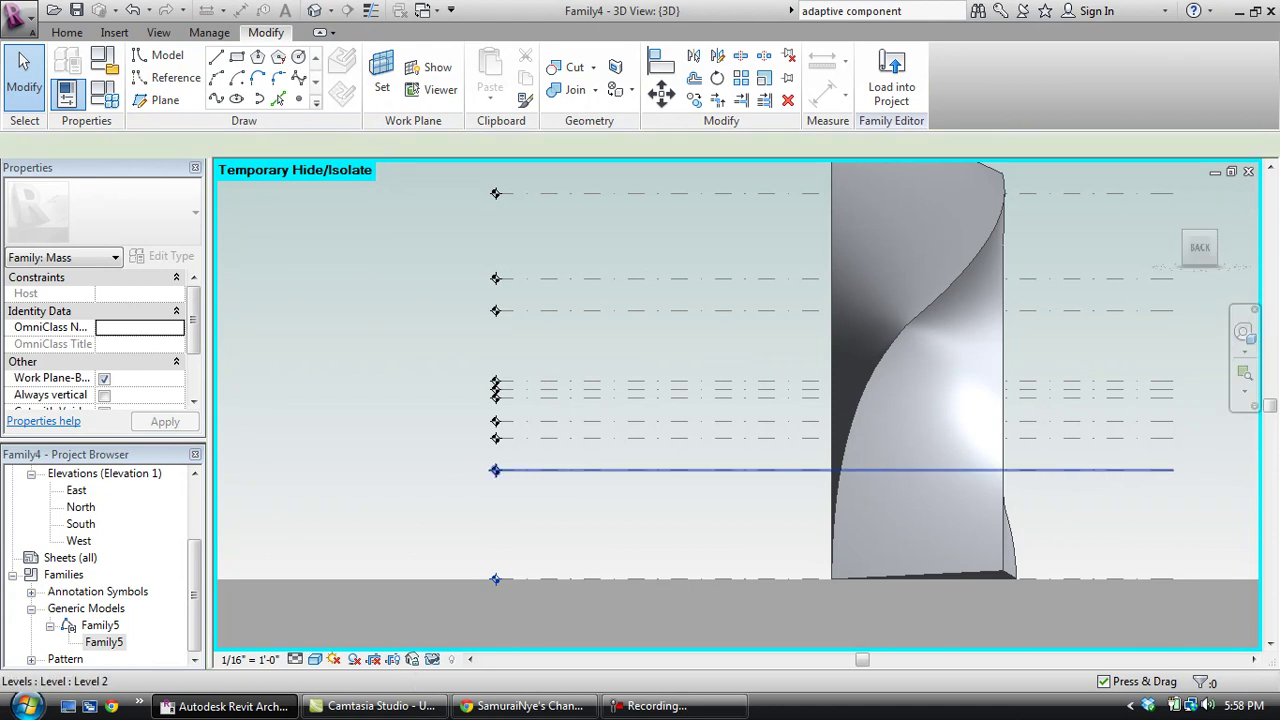
{"action": "left_click_drag", "start_coordinate": [614, 470], "coordinate": [614, 532], "text": "ctrl"}
{"action": "key", "text": "Escape"}
Step: Divide the form's long twisted front surface again and set its U grid number to 1
{"action": "left_click_drag", "start_coordinate": [1200, 248], "coordinate": [1202, 248]}
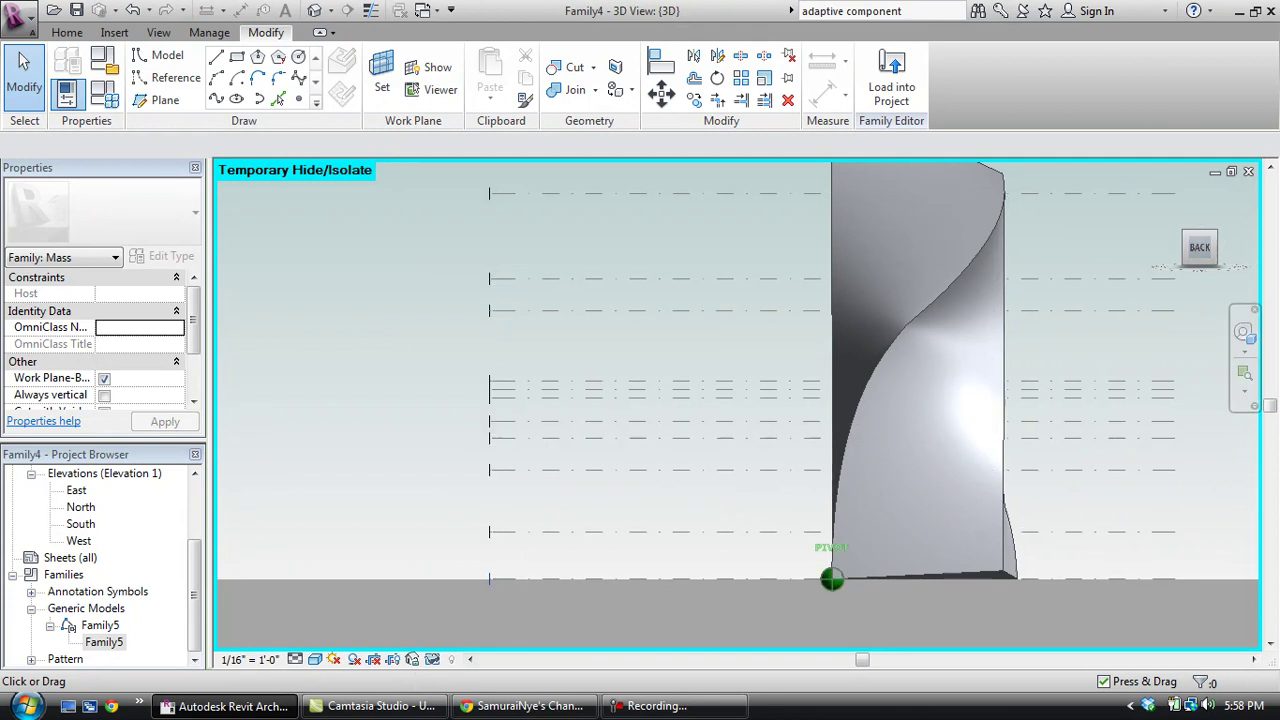
{"action": "middle_click_drag", "start_coordinate": [832, 579], "coordinate": [730, 610], "text": "shift"}
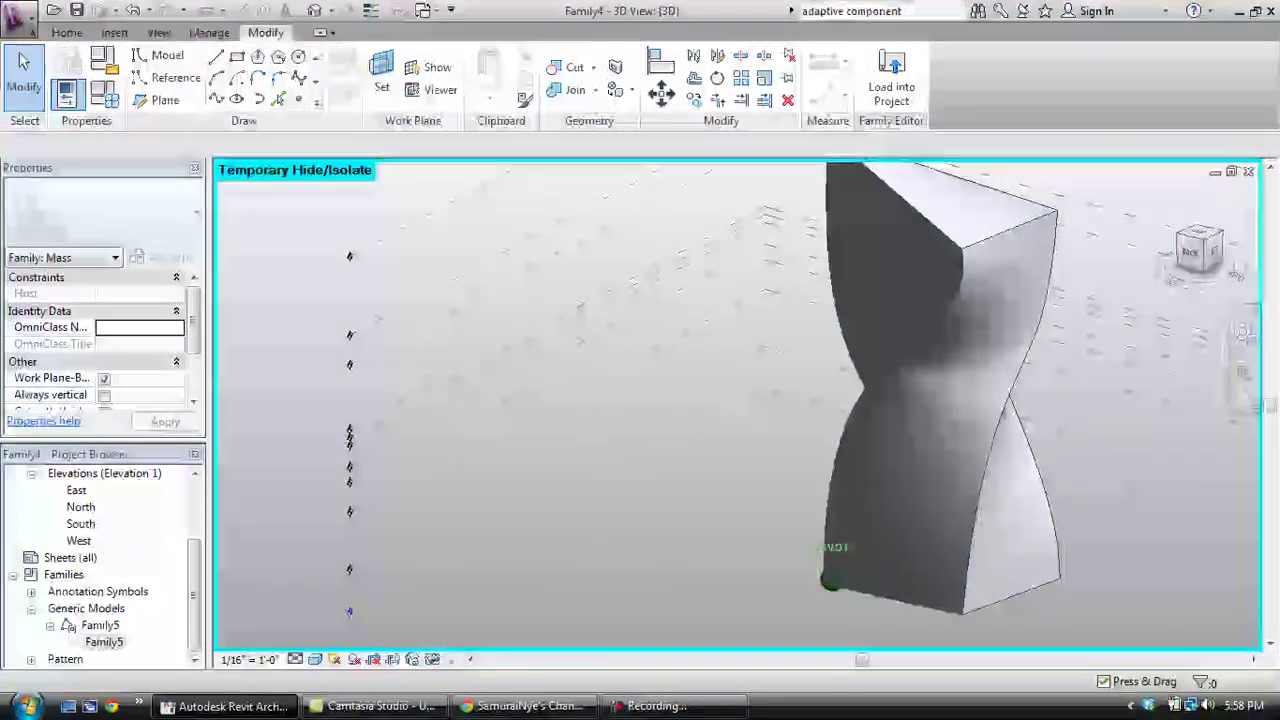
{"action": "scroll", "coordinate": [950, 204], "scroll_direction": "down", "scroll_amount": 2}
{"action": "scroll", "coordinate": [950, 424], "scroll_direction": "down", "scroll_amount": 1}
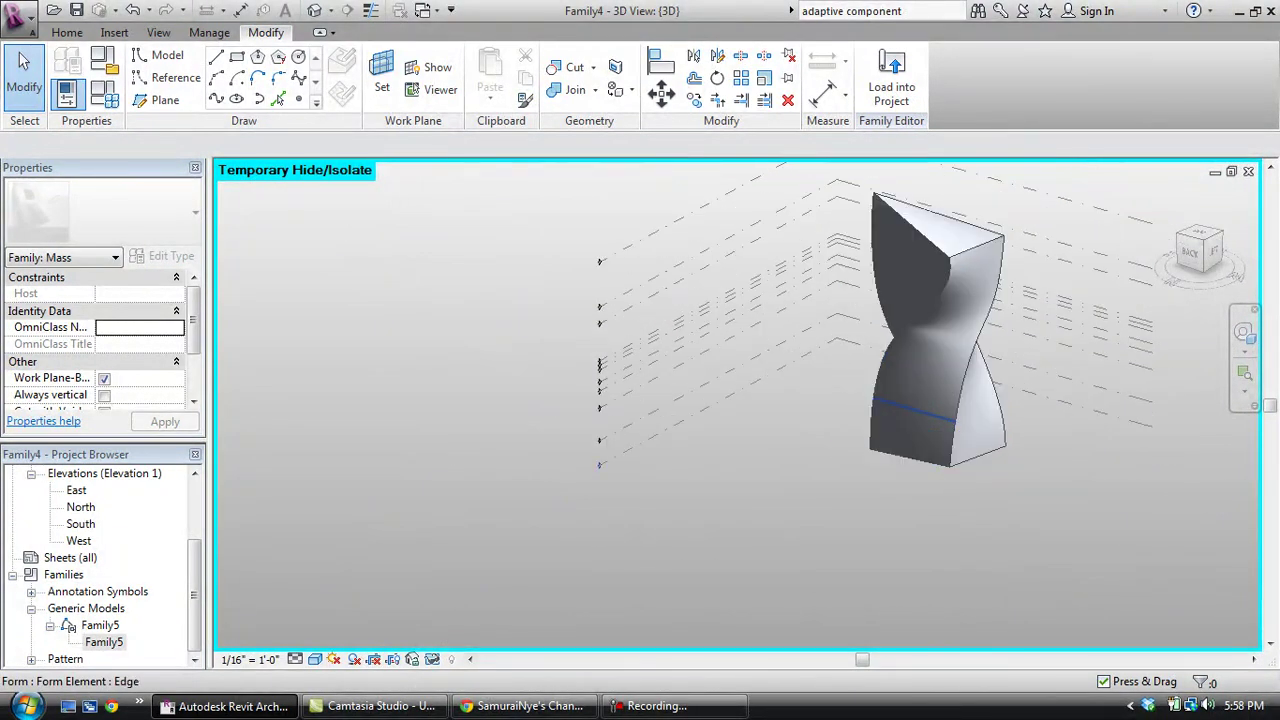
{"action": "scroll", "coordinate": [955, 423], "scroll_direction": "down", "scroll_amount": 1}
{"action": "middle_click_drag", "start_coordinate": [997, 258], "coordinate": [984, 290]}
{"action": "scroll", "coordinate": [984, 298], "scroll_direction": "up", "scroll_amount": 1}
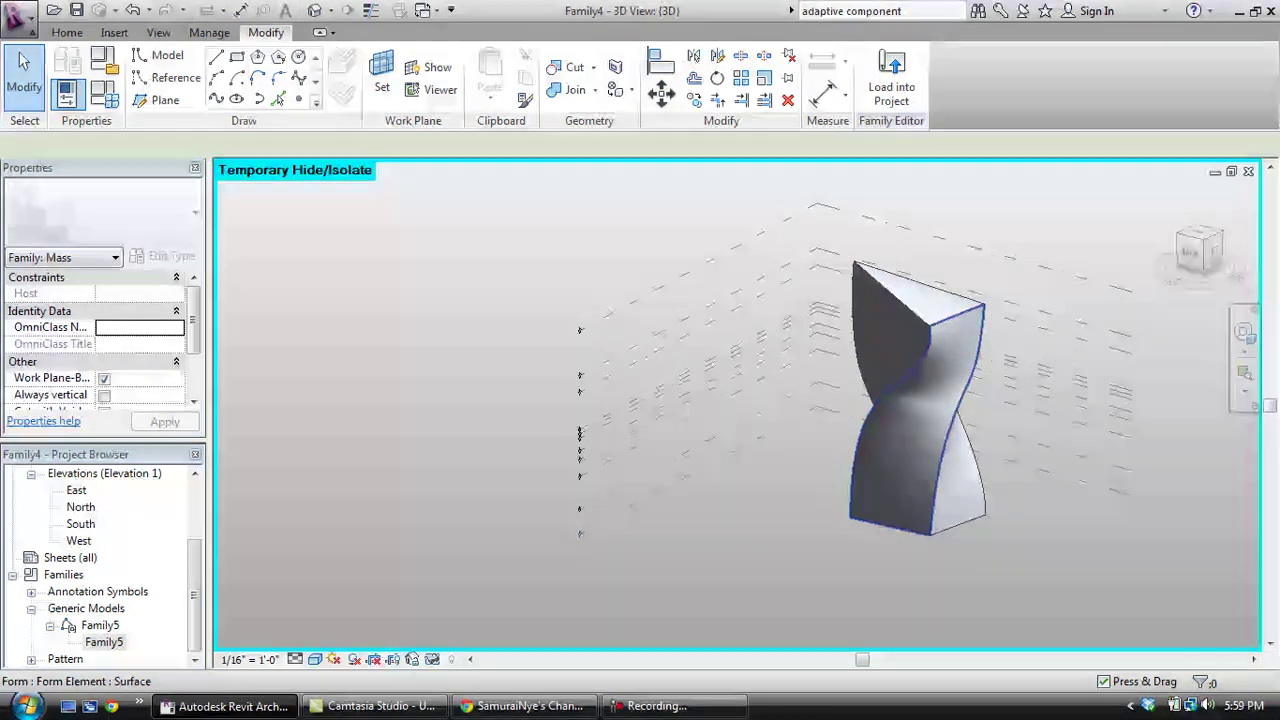
{"action": "left_click", "coordinate": [955, 325]}
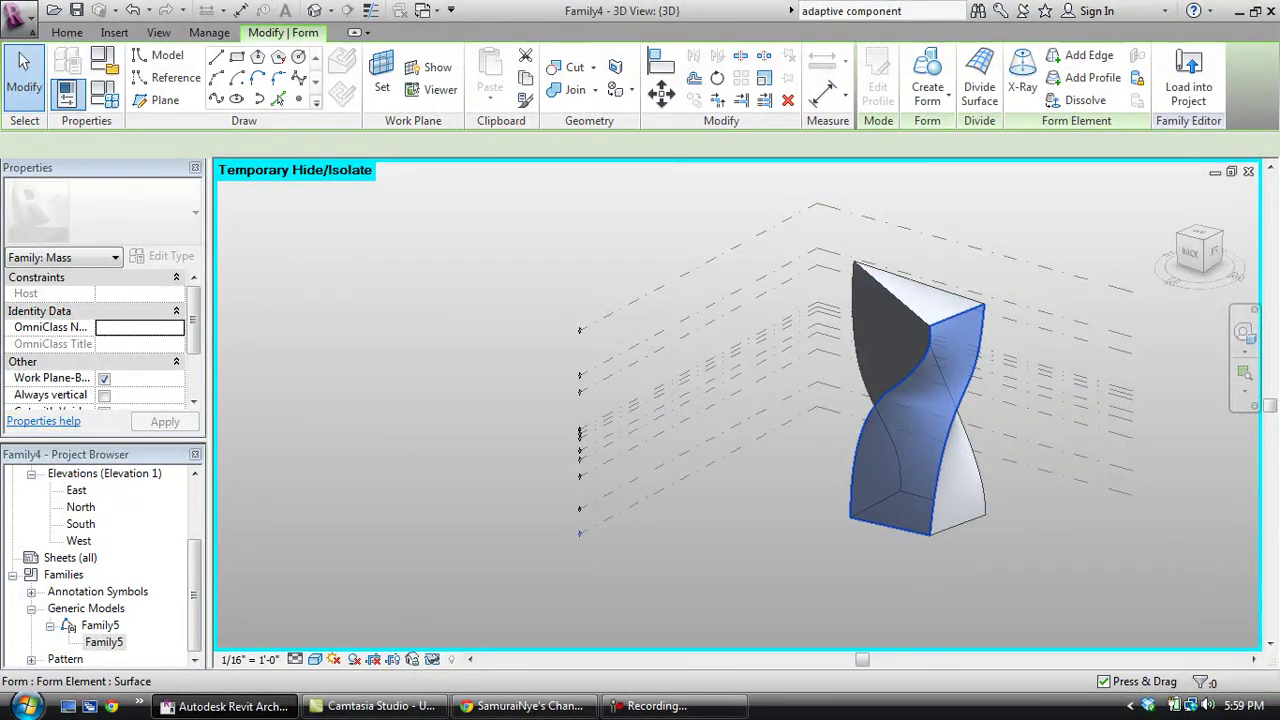
{"action": "left_click", "coordinate": [979, 80]}
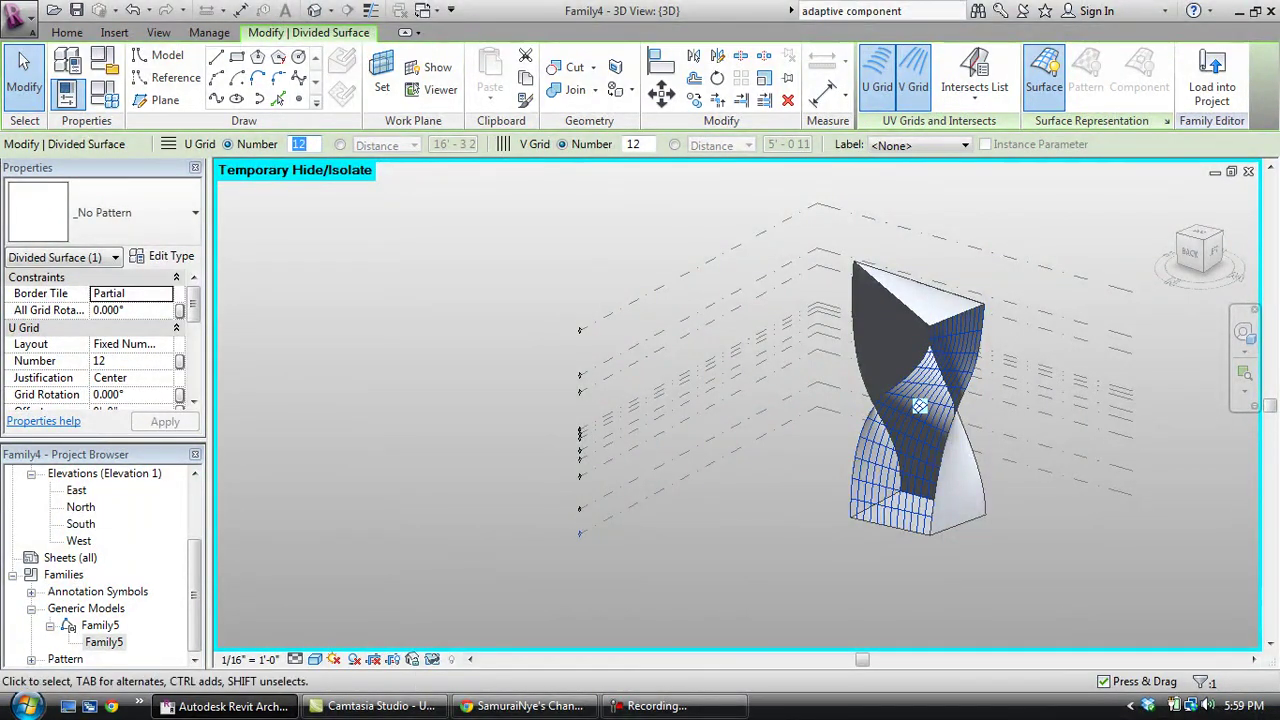
{"action": "key", "text": "Return"}
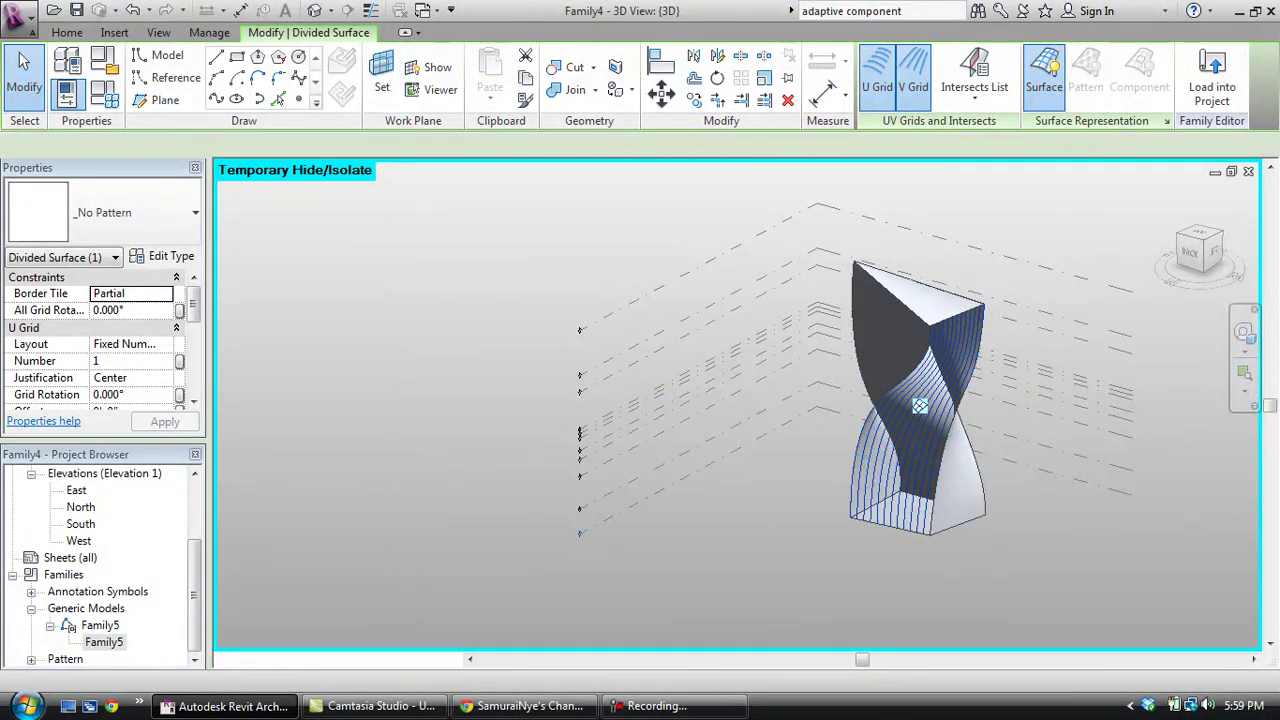
{"action": "key", "text": "Escape"}
{"action": "left_click_drag", "start_coordinate": [1203, 256], "coordinate": [1188, 248]}
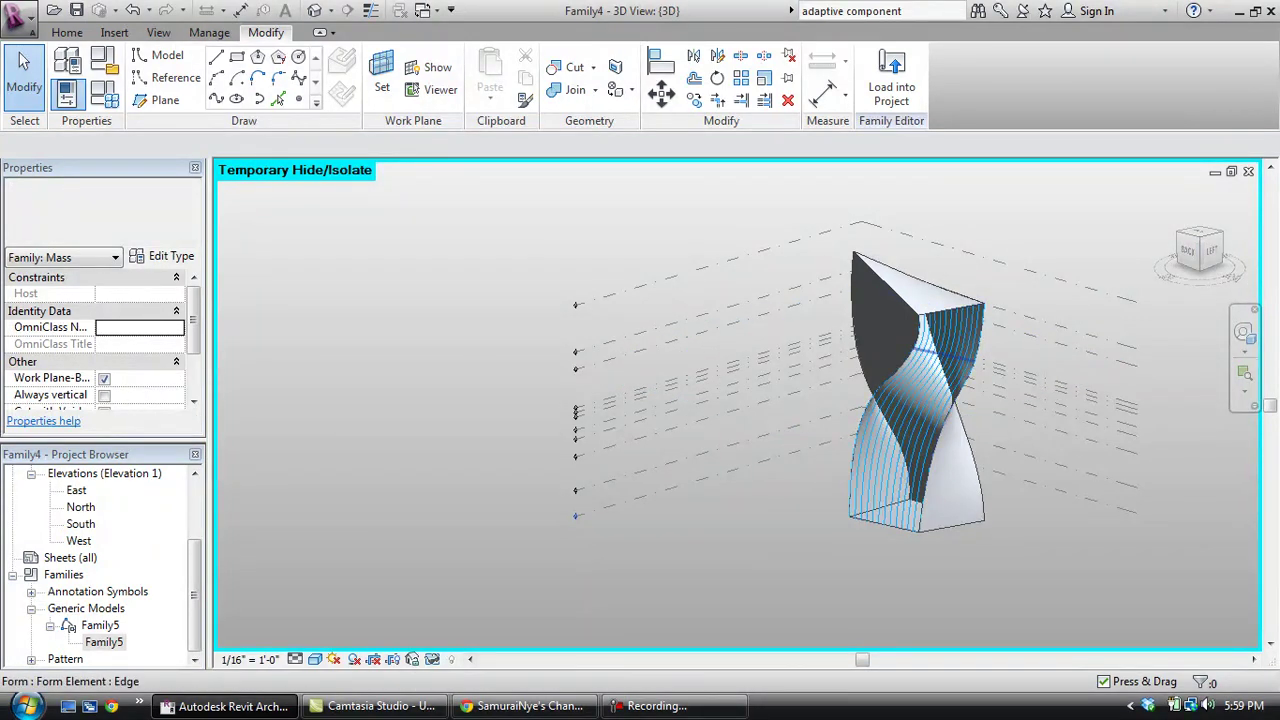
Step: Intersect the divided front surface with Levels 1 through 11 from the named references so the levels define its horizontal grid lines
{"action": "left_click", "coordinate": [913, 401]}
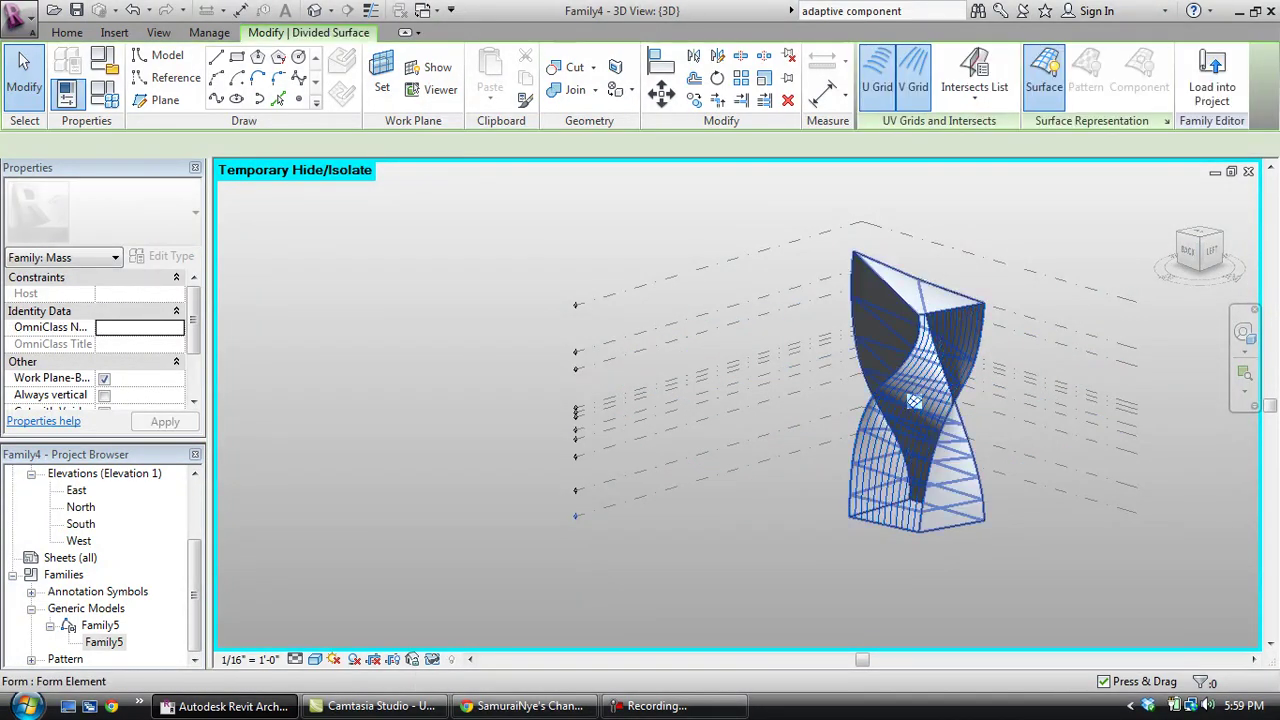
{"action": "left_click", "coordinate": [975, 97]}
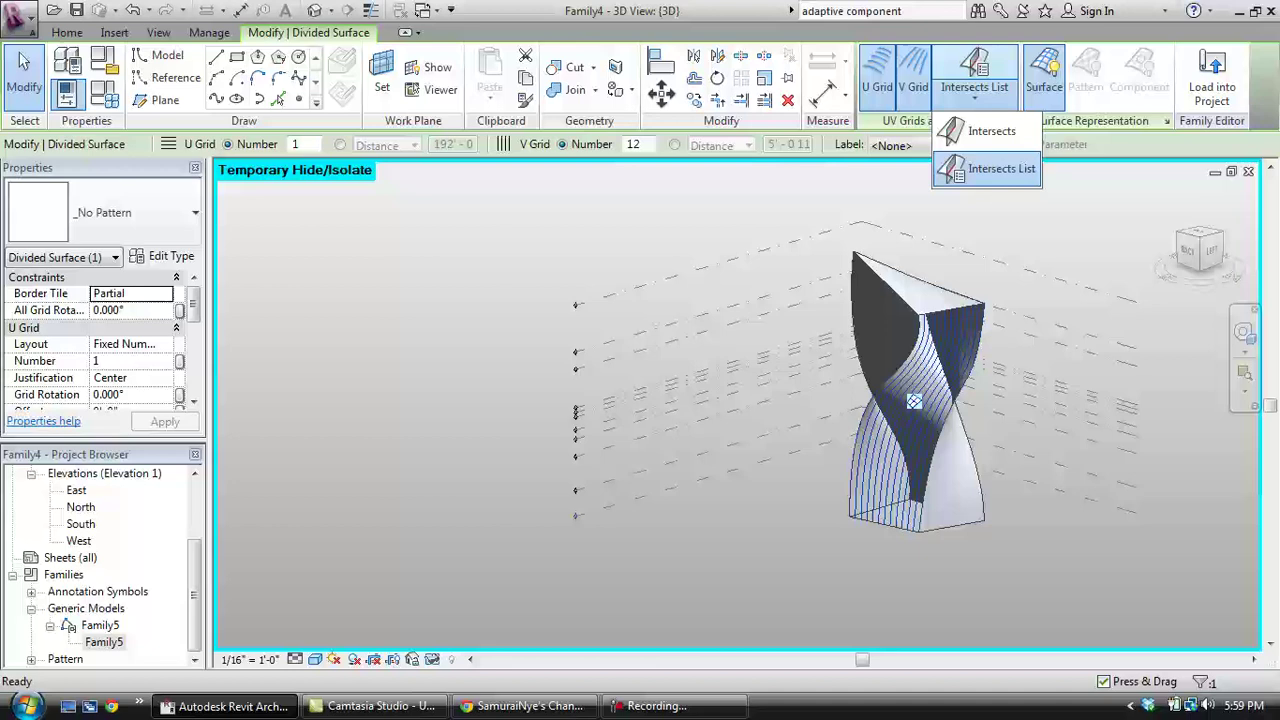
{"action": "left_click", "coordinate": [992, 169]}
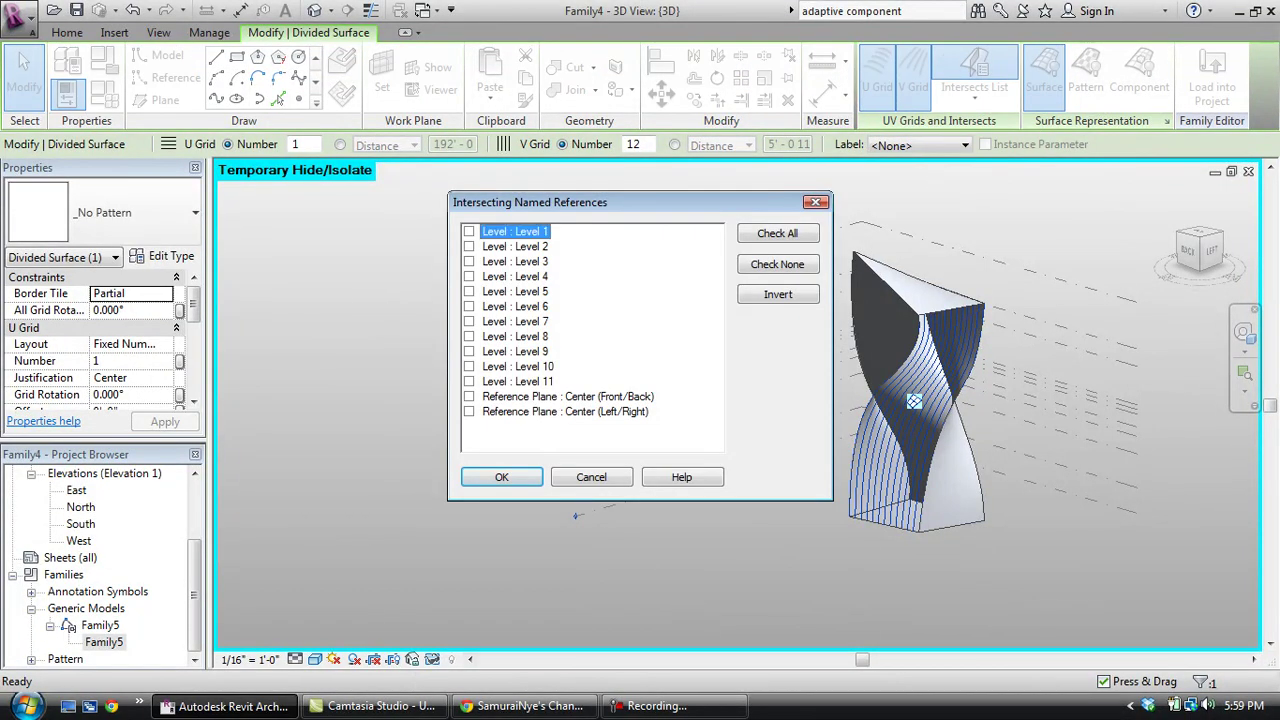
{"action": "left_click", "coordinate": [518, 381], "text": "shift"}
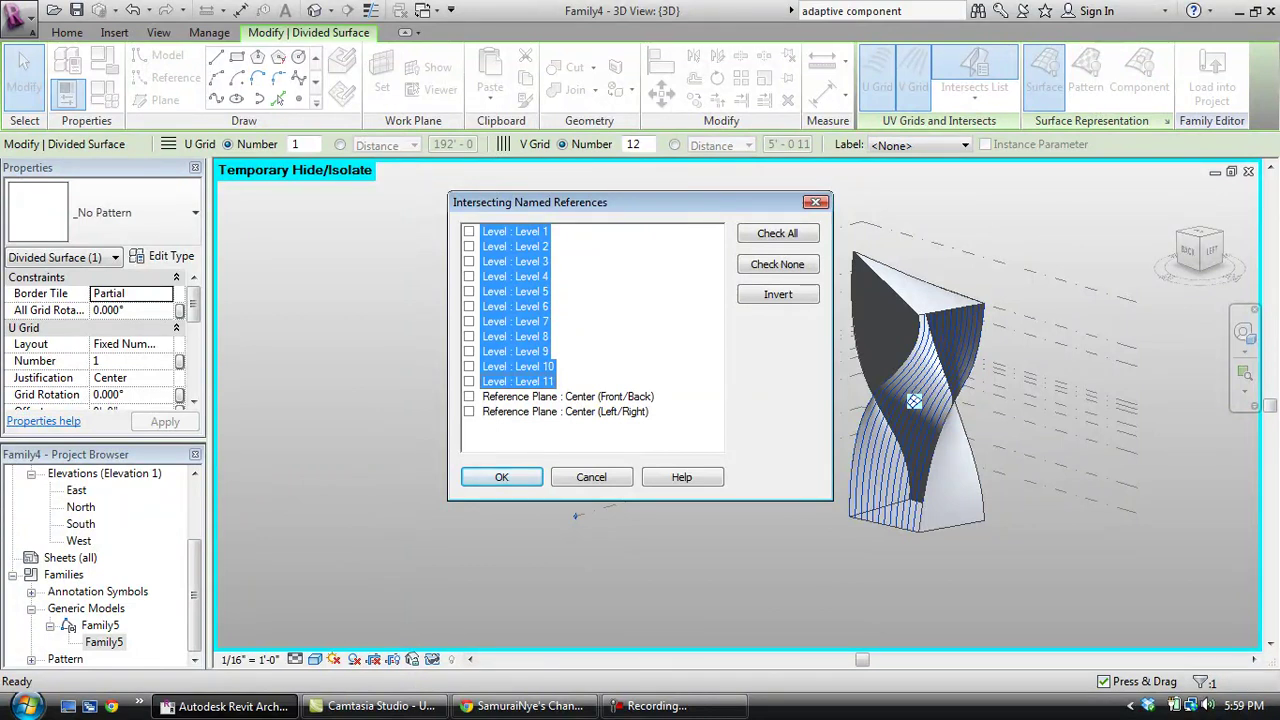
{"action": "left_click", "coordinate": [501, 477]}
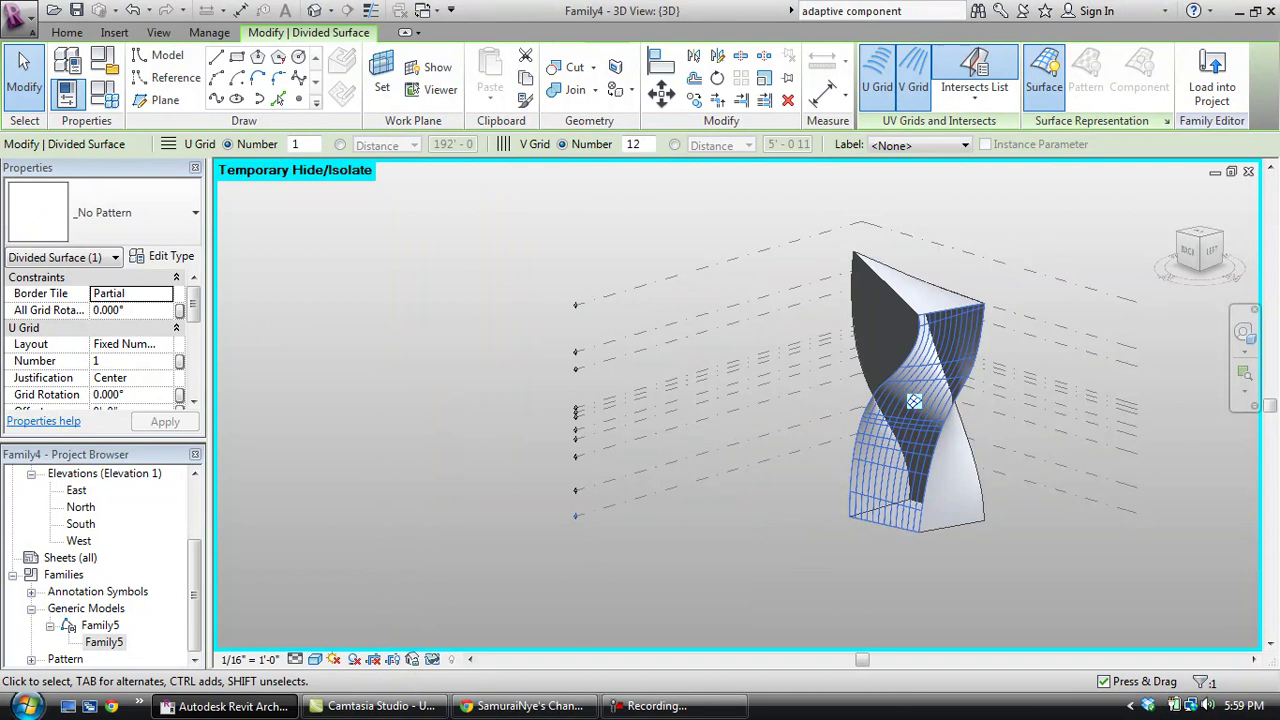
Step: Divide the undivided twisted side face next to the level-divided surface, keeping its default grid
{"action": "middle_click_drag", "start_coordinate": [913, 401], "coordinate": [918, 402], "text": "shift"}
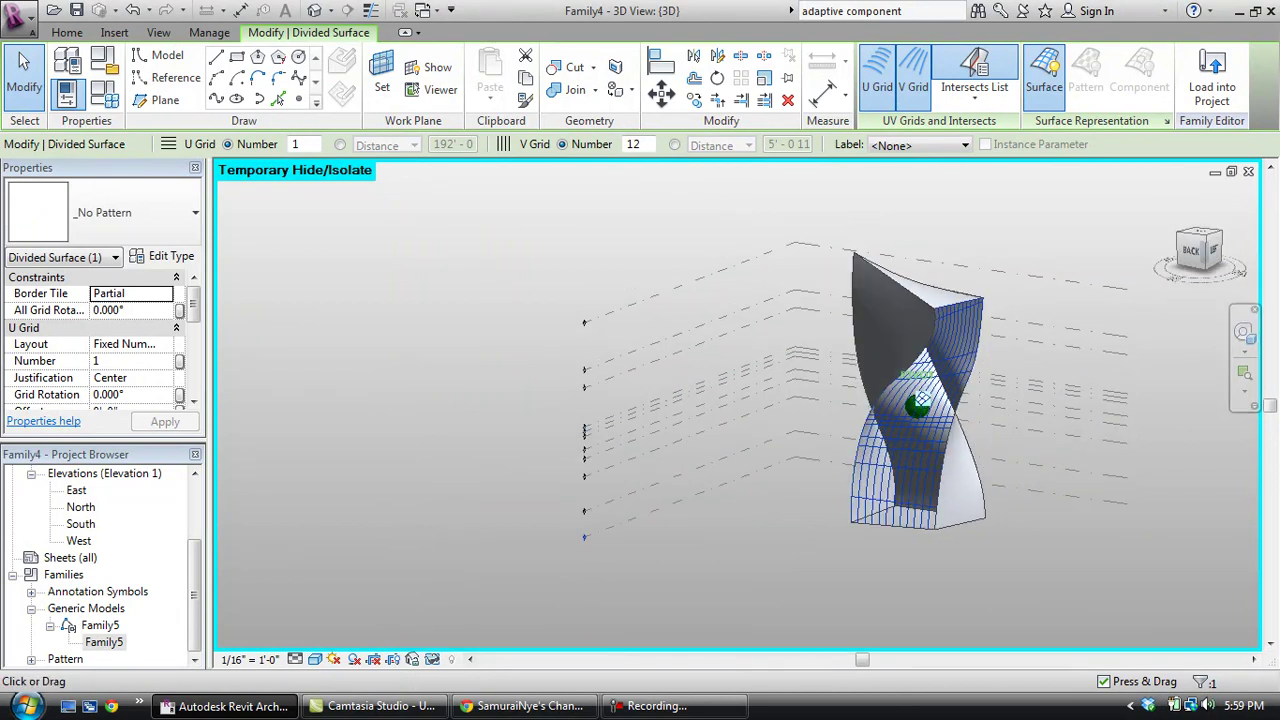
{"action": "scroll", "coordinate": [918, 402], "scroll_direction": "up", "scroll_amount": 5}
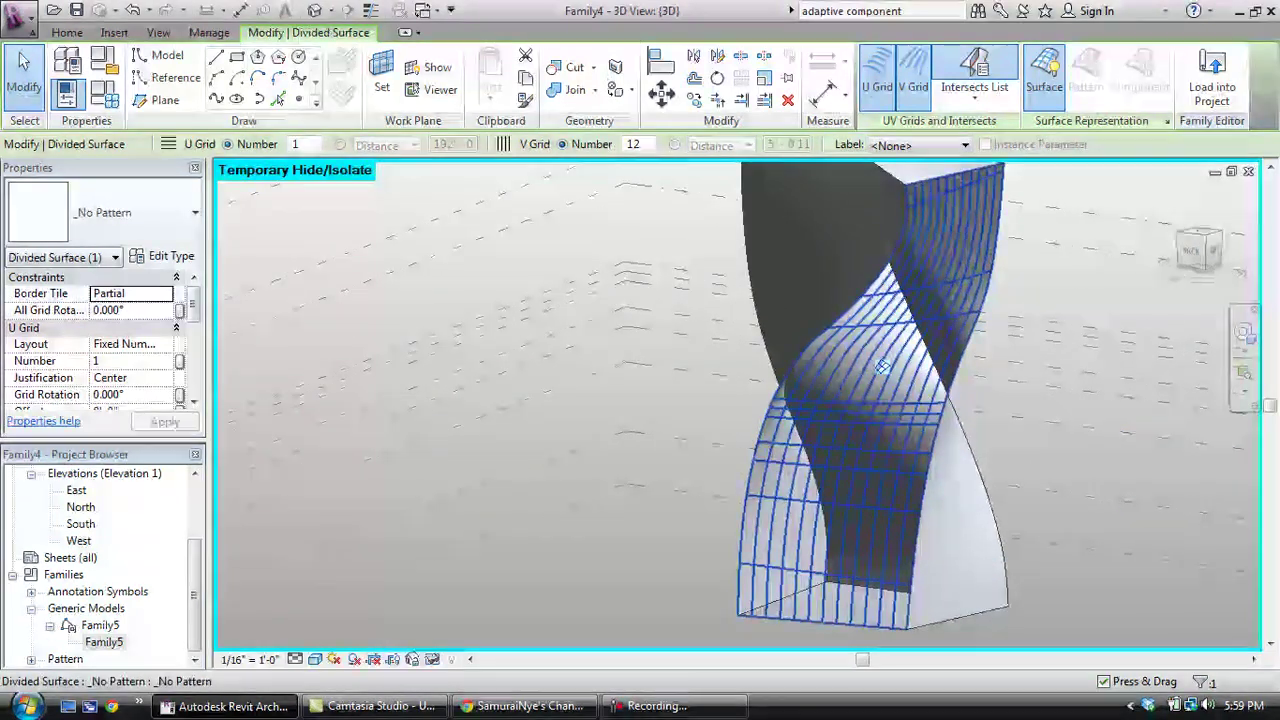
{"action": "scroll", "coordinate": [881, 367], "scroll_direction": "down", "scroll_amount": 3}
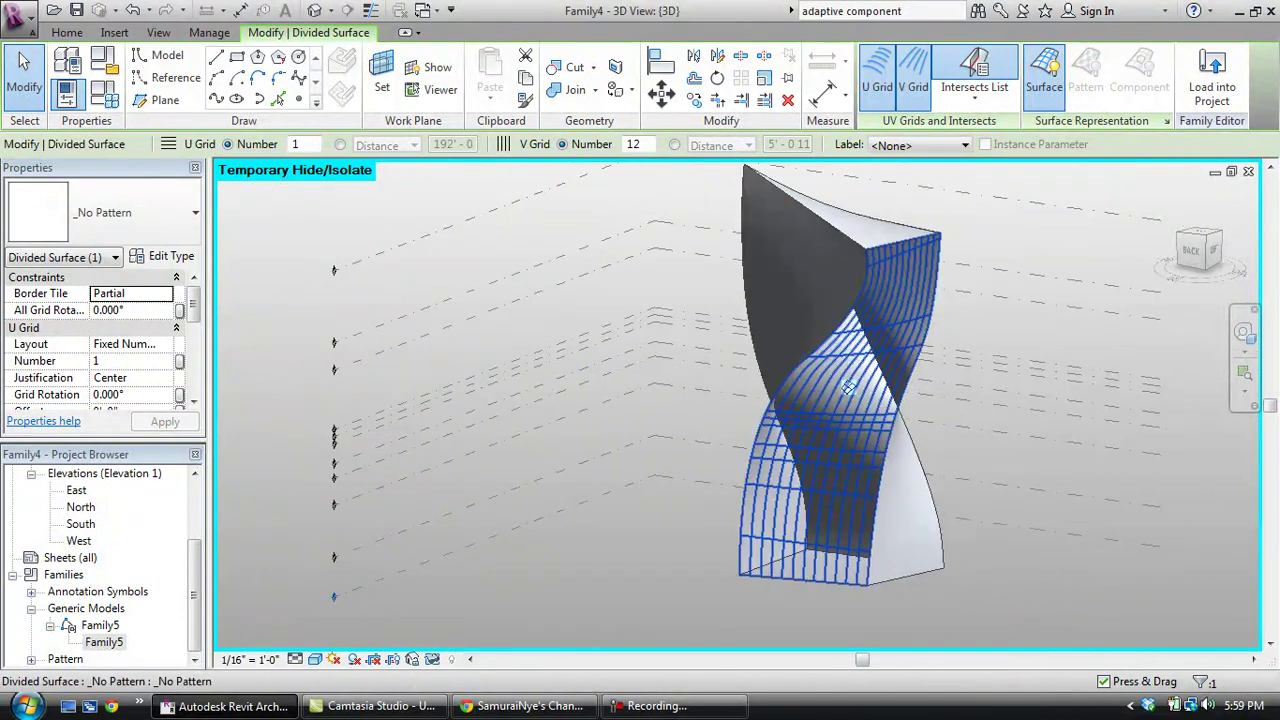
{"action": "middle_click_drag", "start_coordinate": [848, 388], "coordinate": [790, 380], "text": "shift"}
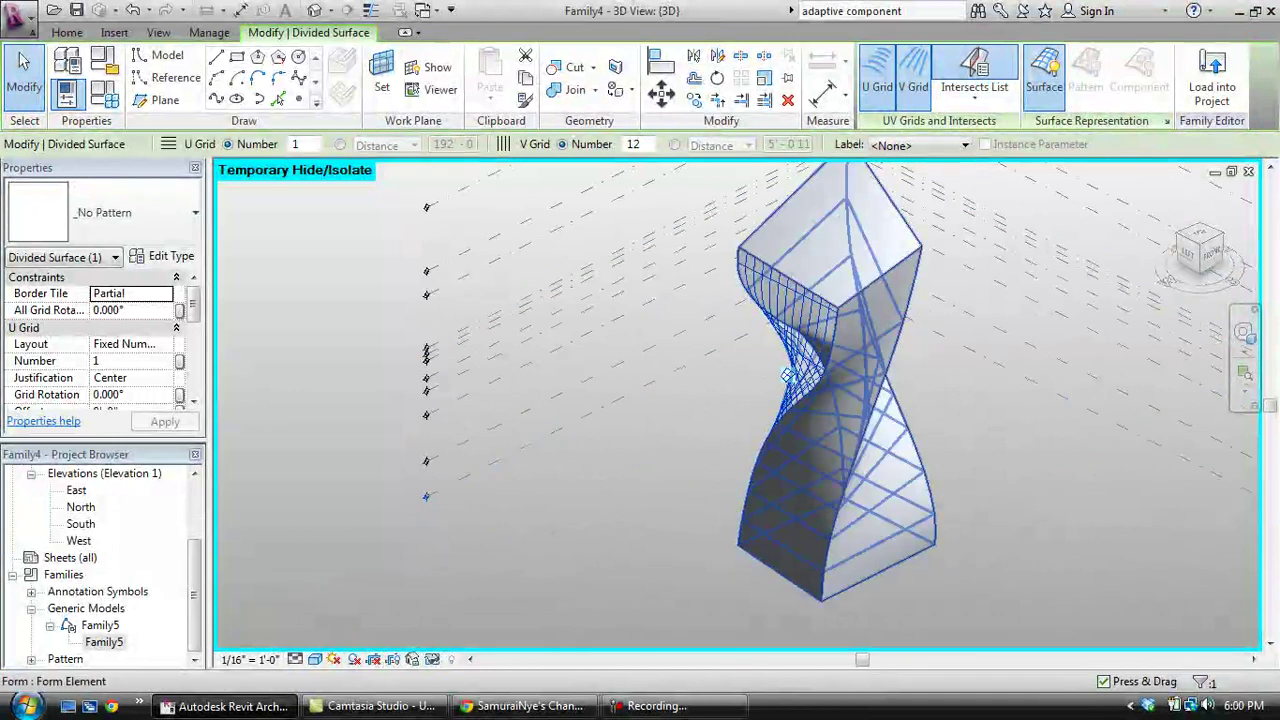
{"action": "key", "text": "Tab"}
{"action": "left_click", "coordinate": [880, 384]}
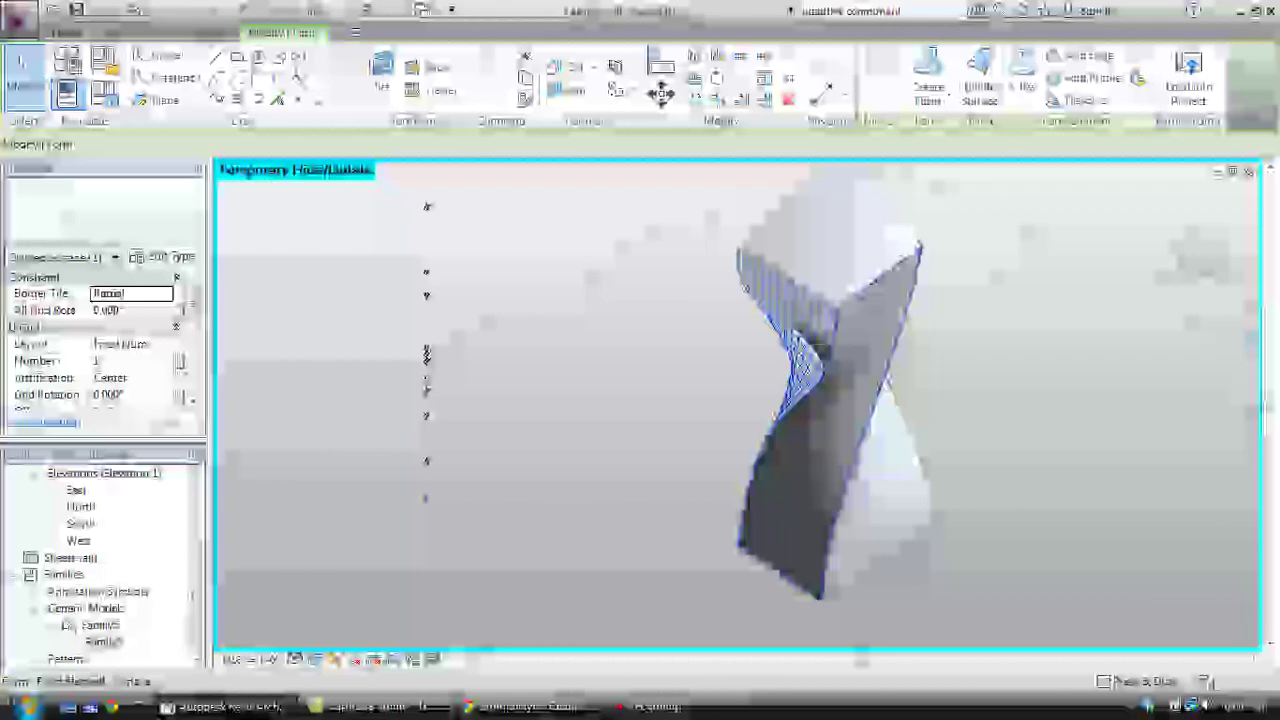
{"action": "left_click", "coordinate": [979, 80]}
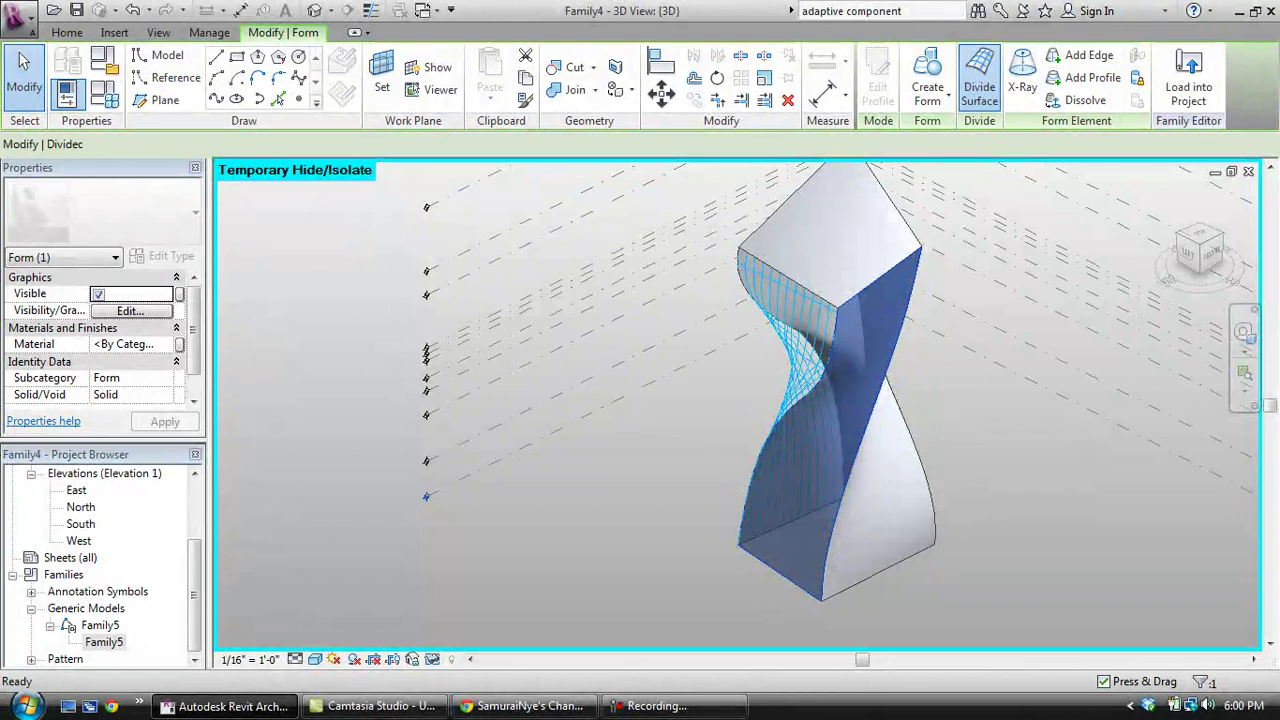
{"action": "left_click", "coordinate": [820, 433]}
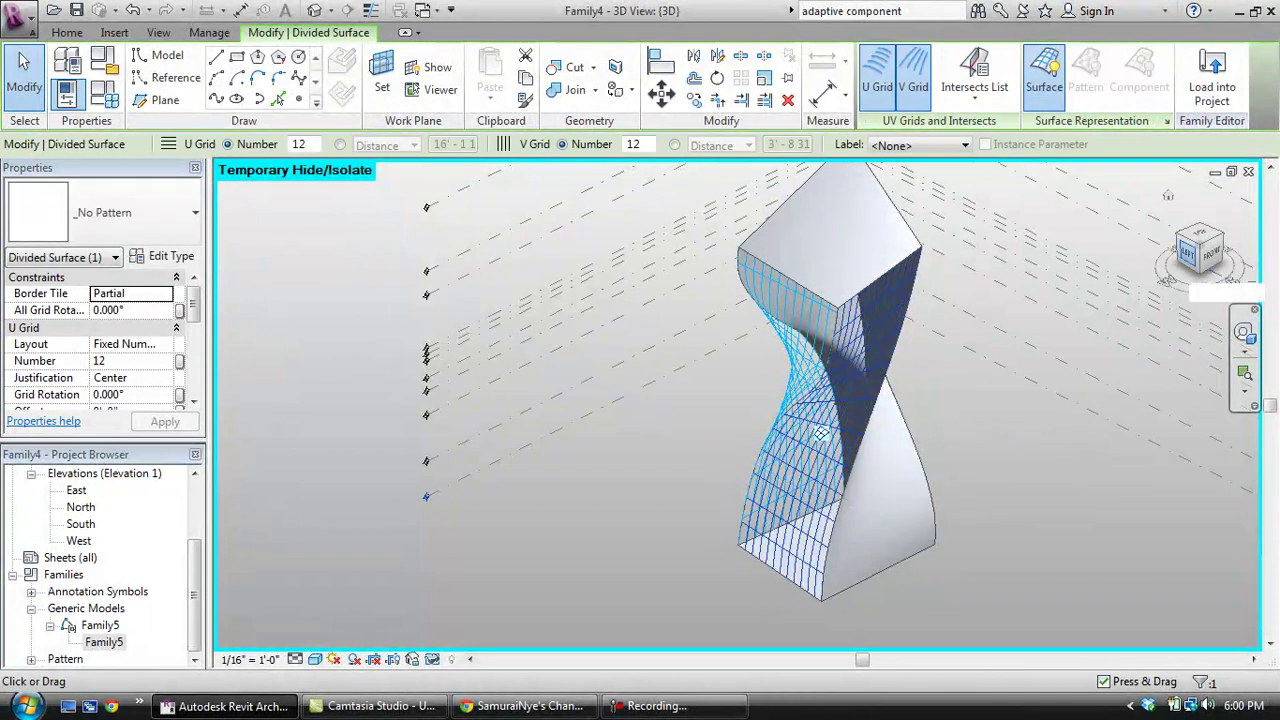
Step: Apply the Rhomboid pattern to the divided surface whose grid follows the levels
{"action": "middle_click_drag", "start_coordinate": [821, 433], "coordinate": [870, 358], "text": "shift"}
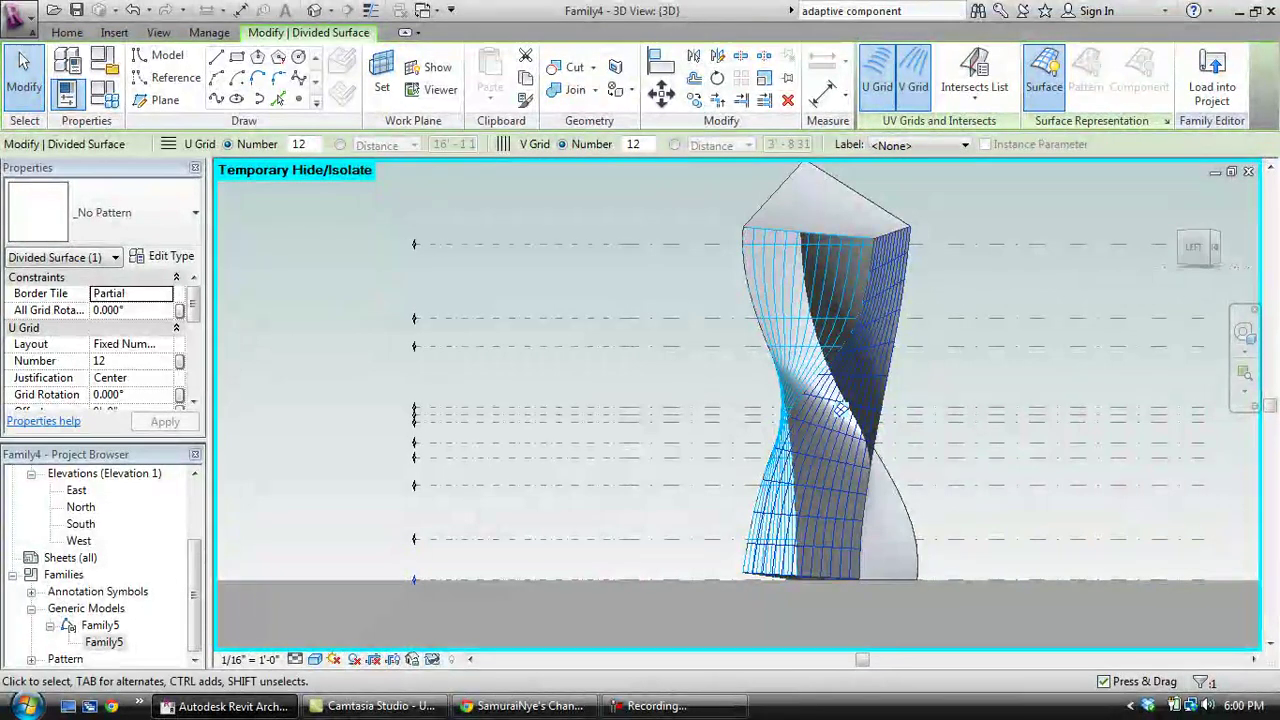
{"action": "middle_click_drag", "start_coordinate": [840, 408], "coordinate": [868, 409], "text": "shift"}
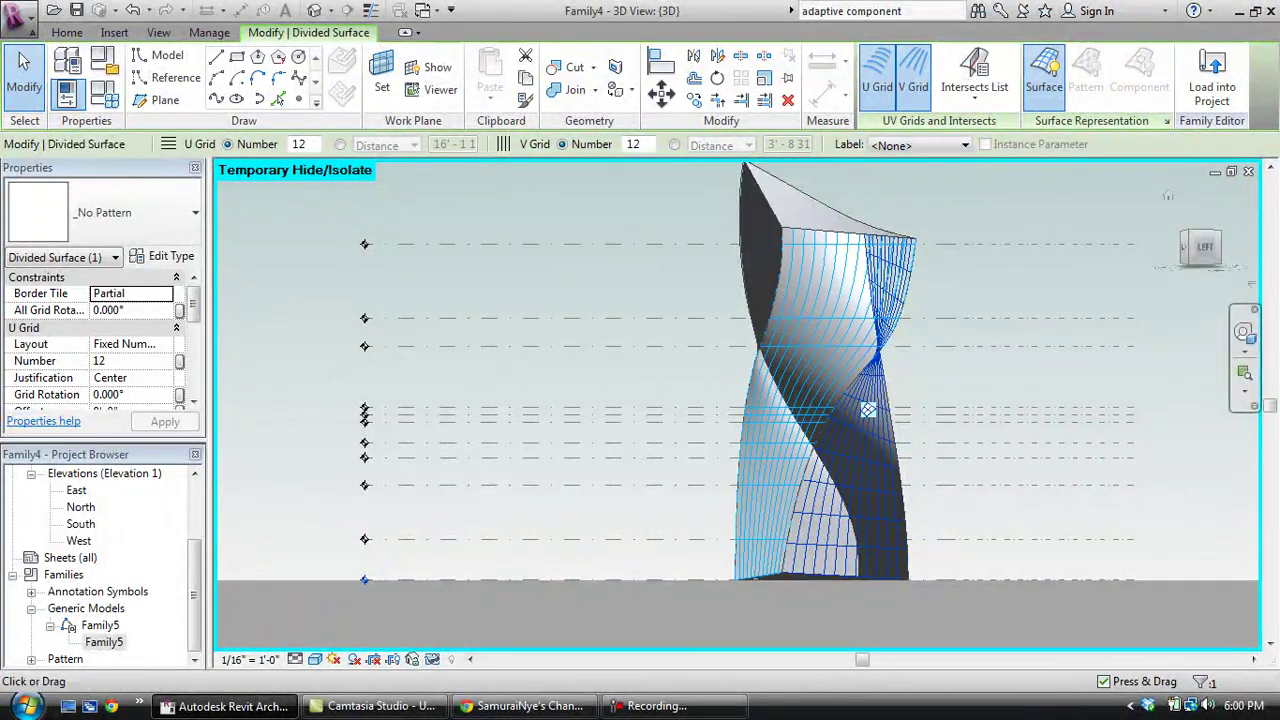
{"action": "mouse_move", "coordinate": [868, 409]}
{"action": "middle_mouse_down", "text": "shift"}
{"action": "mouse_move", "coordinate": [775, 412]}
{"action": "mouse_move", "coordinate": [805, 440]}
{"action": "mouse_move", "coordinate": [877, 413]}
{"action": "middle_mouse_up", "text": "shift"}
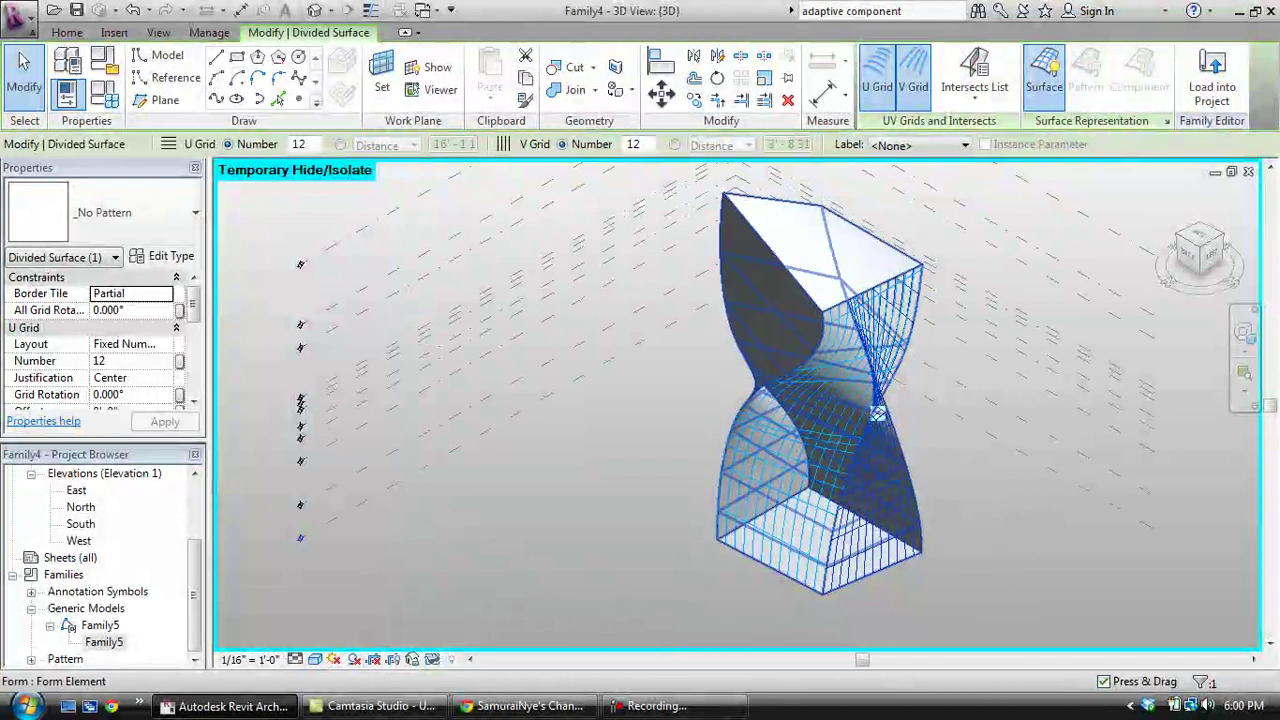
{"action": "key", "text": "Escape"}
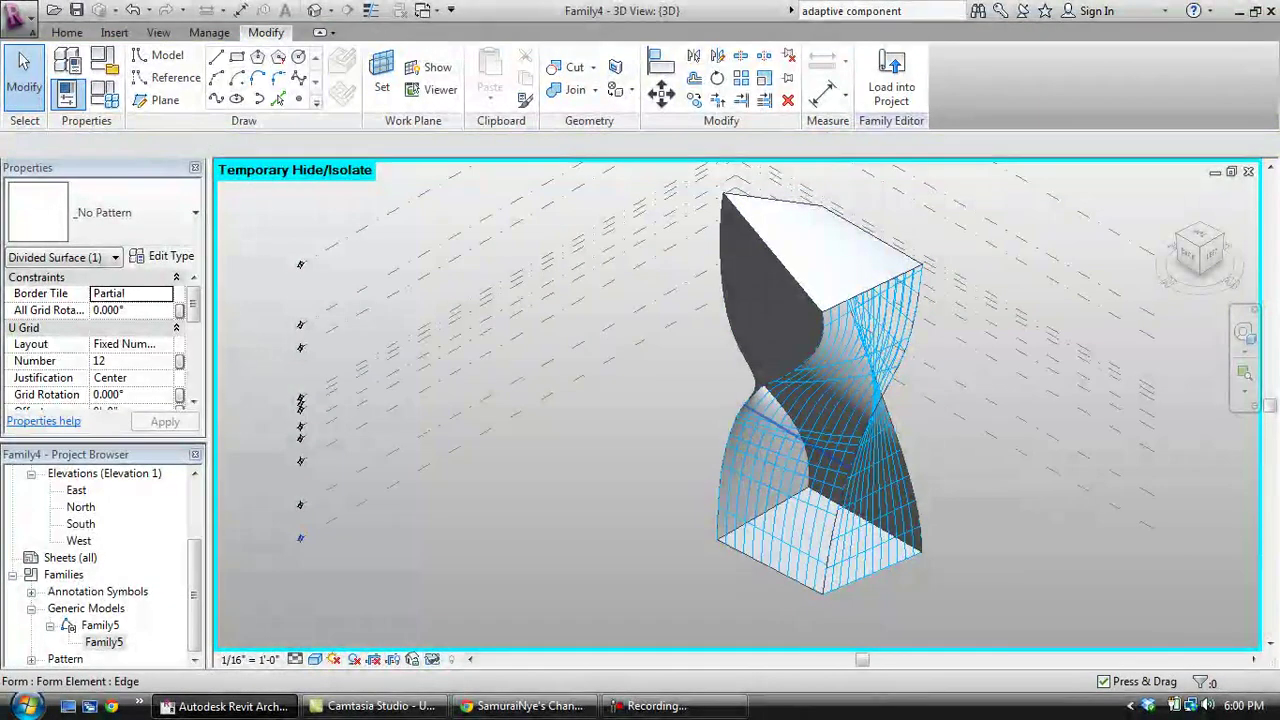
{"action": "left_click", "coordinate": [816, 407]}
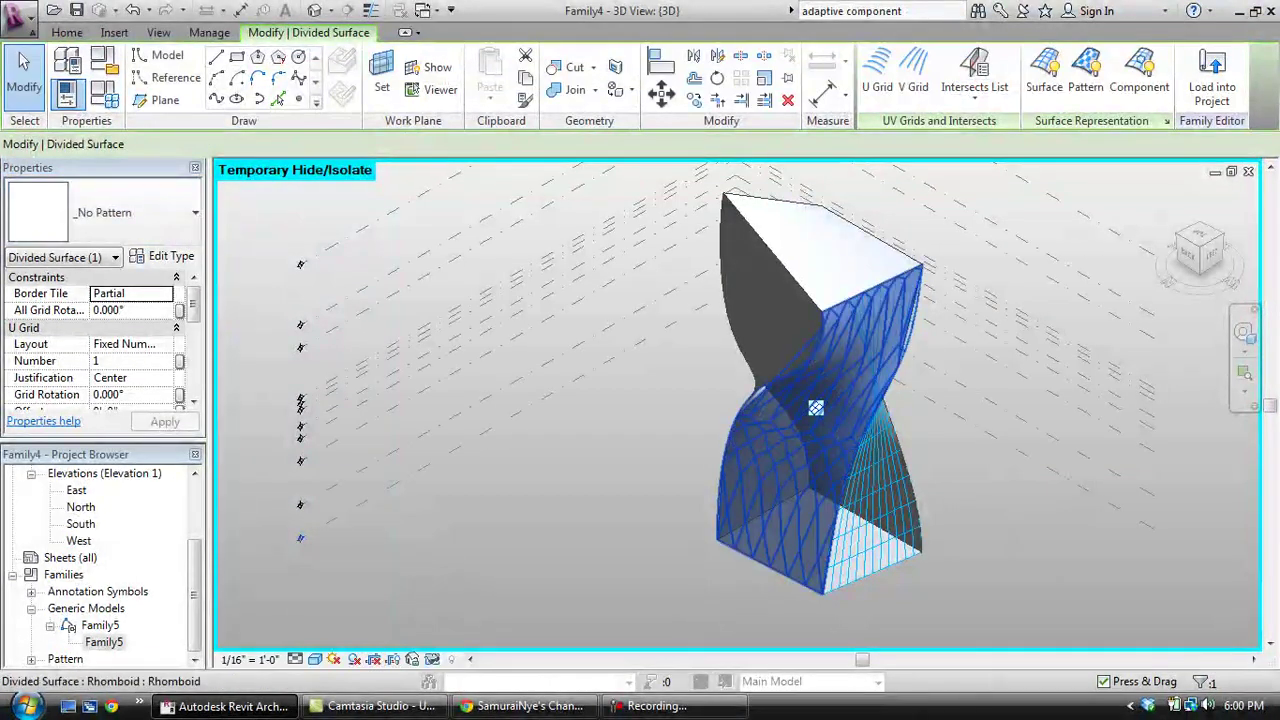
Step: Apply the Rhomboid pattern to the adjacent divided surface with the uniform 12 by 12 grid
{"action": "left_click", "coordinate": [1168, 195]}
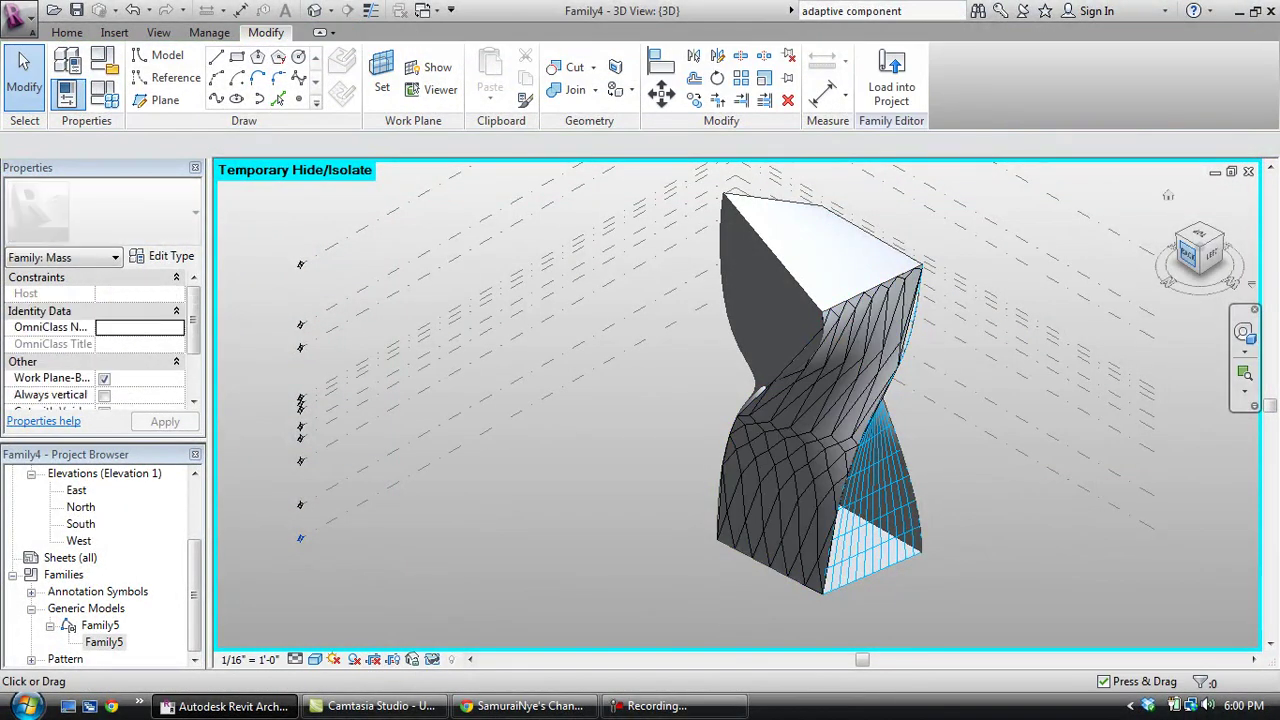
{"action": "left_click", "coordinate": [1188, 254]}
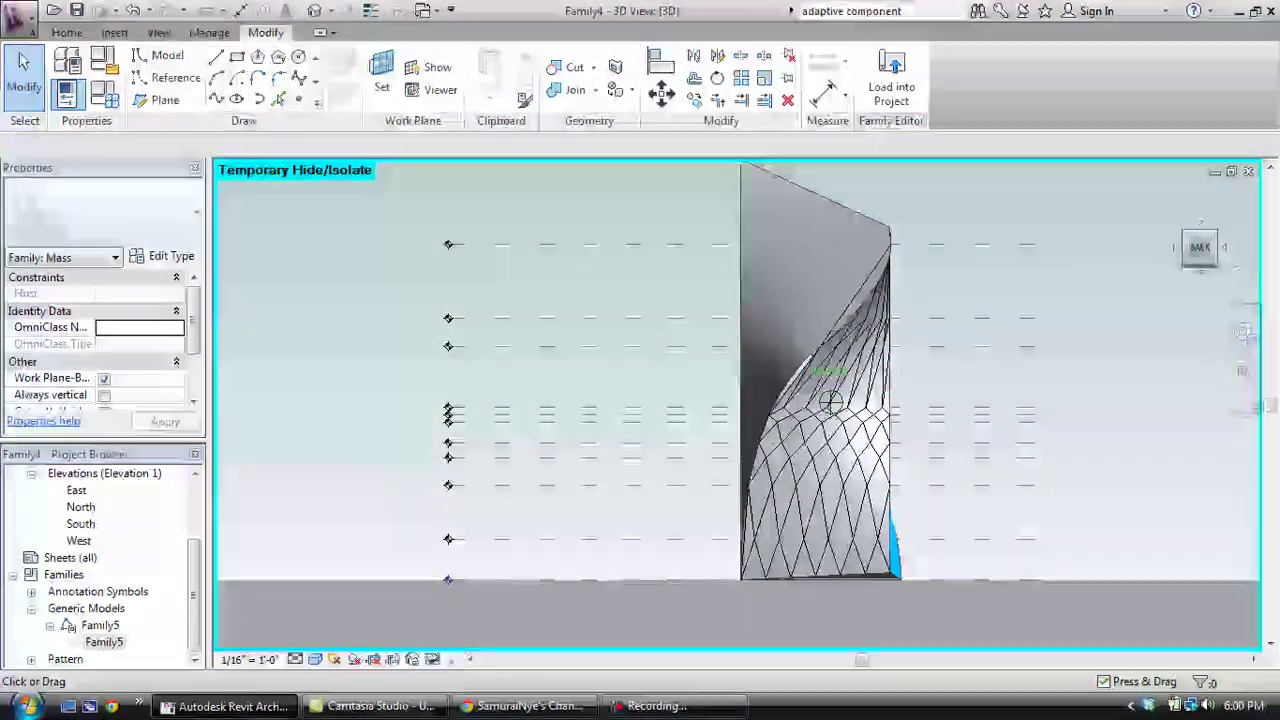
{"action": "scroll", "coordinate": [890, 408], "scroll_direction": "up", "scroll_amount": 5}
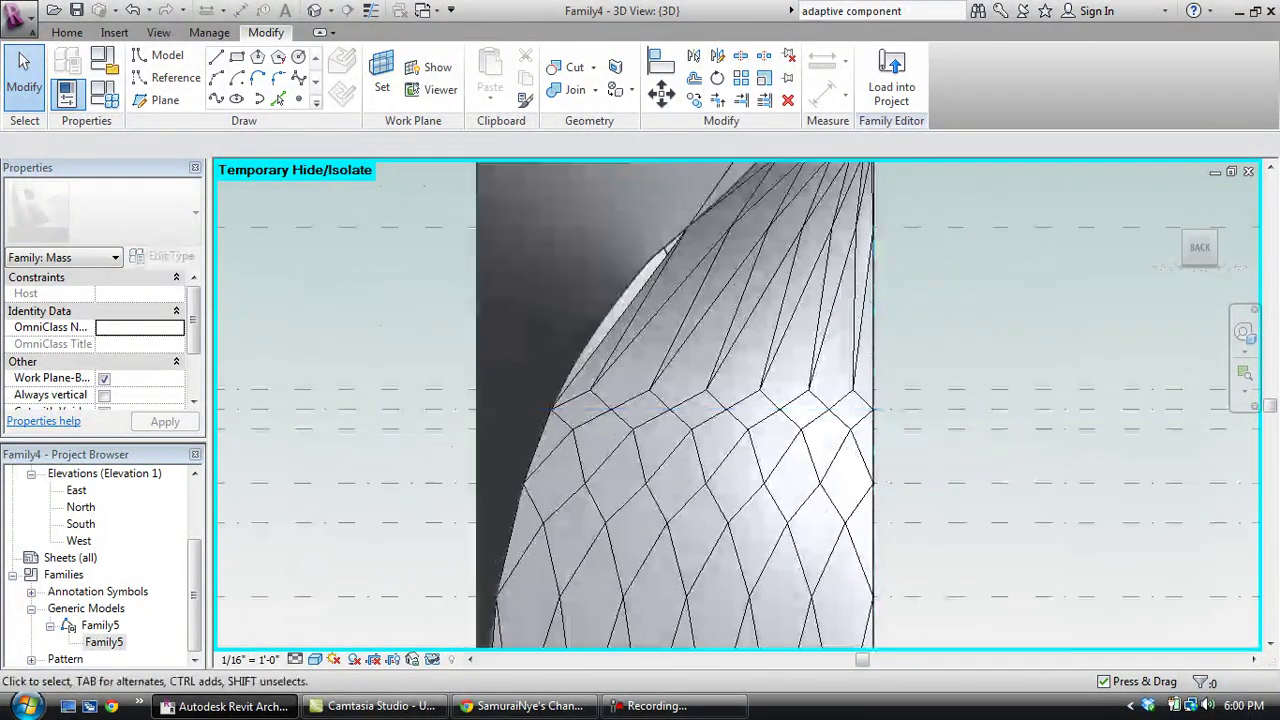
{"action": "left_click_drag", "start_coordinate": [1200, 247], "coordinate": [1142, 282]}
{"action": "scroll", "coordinate": [1021, 270], "scroll_direction": "down", "scroll_amount": 2}
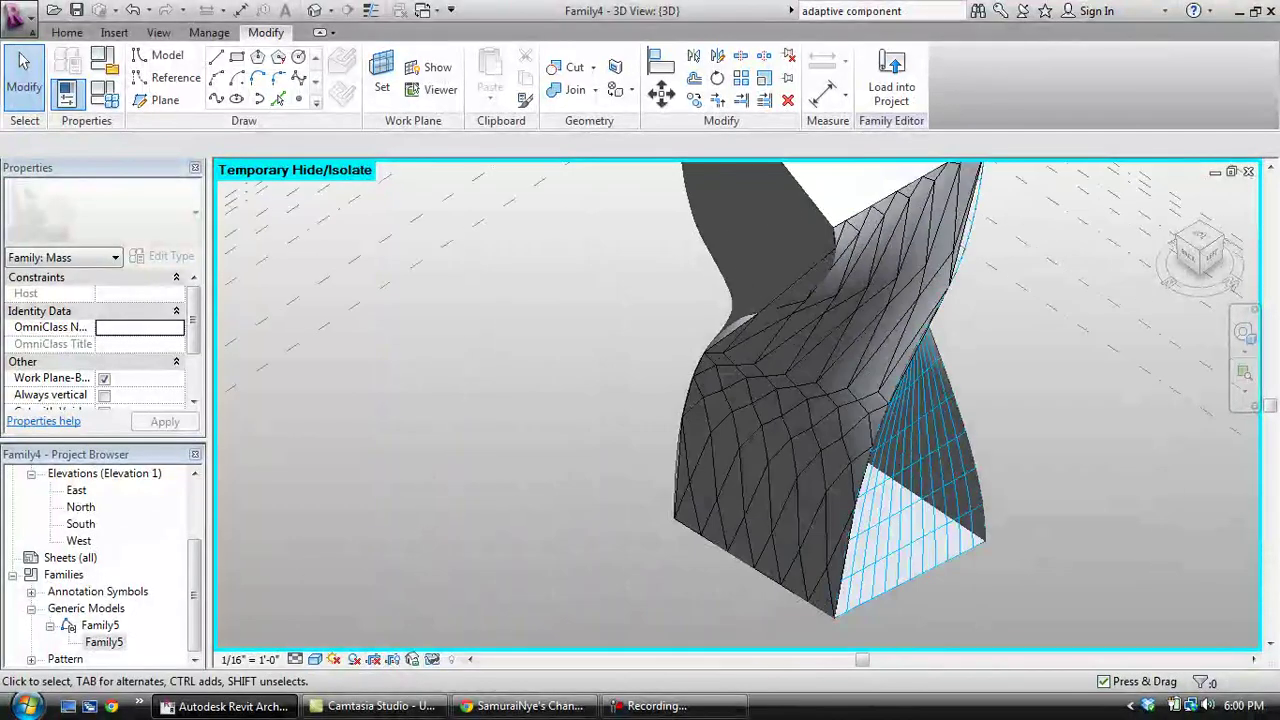
{"action": "left_click", "coordinate": [918, 350]}
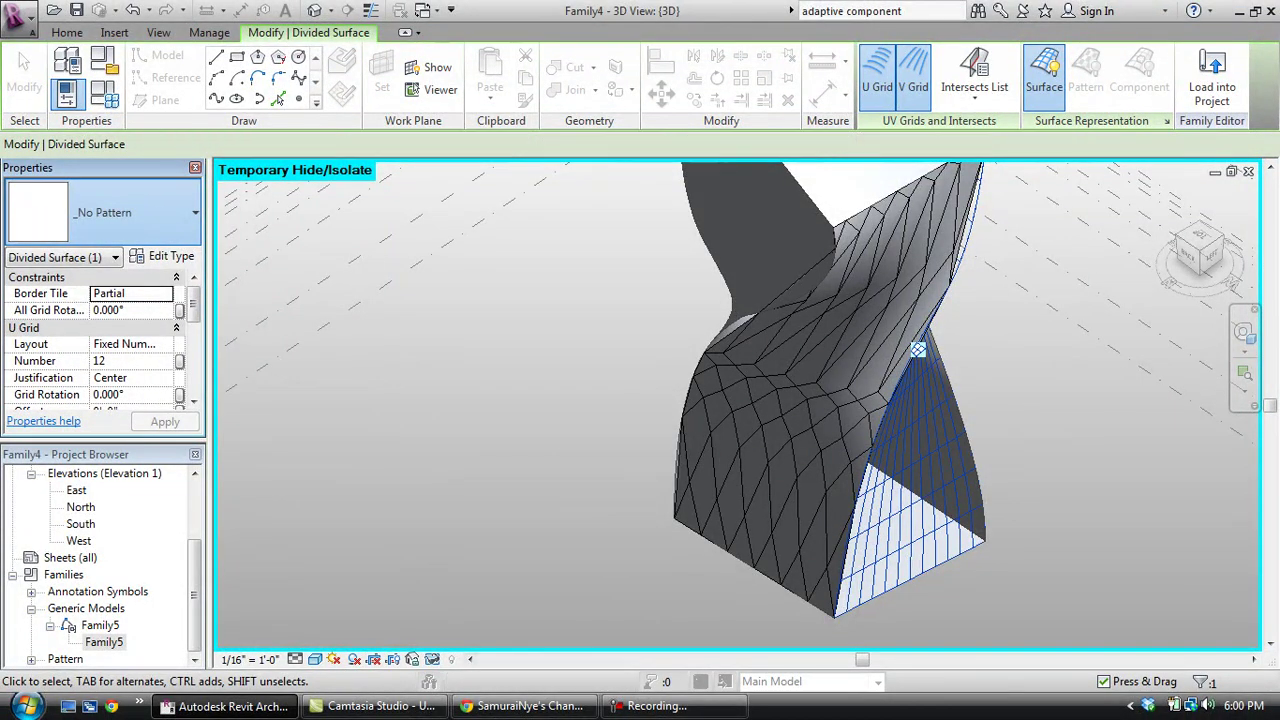
{"action": "left_click", "coordinate": [918, 350]}
{"action": "key", "text": "Escape"}
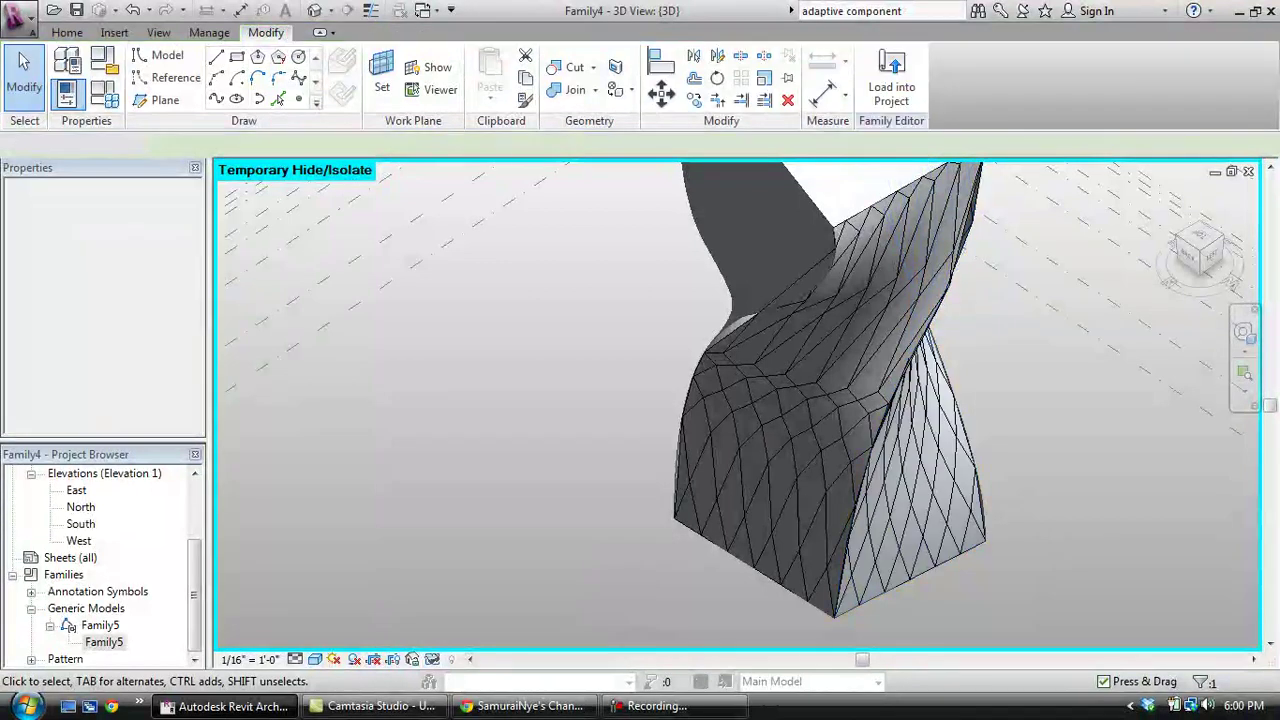
Step: From a side view, raise Level 10 at the form's narrow waist to an elevation of 100' 0"
{"action": "left_click_drag", "start_coordinate": [1200, 246], "coordinate": [1200, 248]}
{"action": "middle_click_drag", "start_coordinate": [845, 332], "coordinate": [845, 332], "text": "shift"}
{"action": "scroll", "coordinate": [1167, 195], "scroll_direction": "down", "scroll_amount": 2}
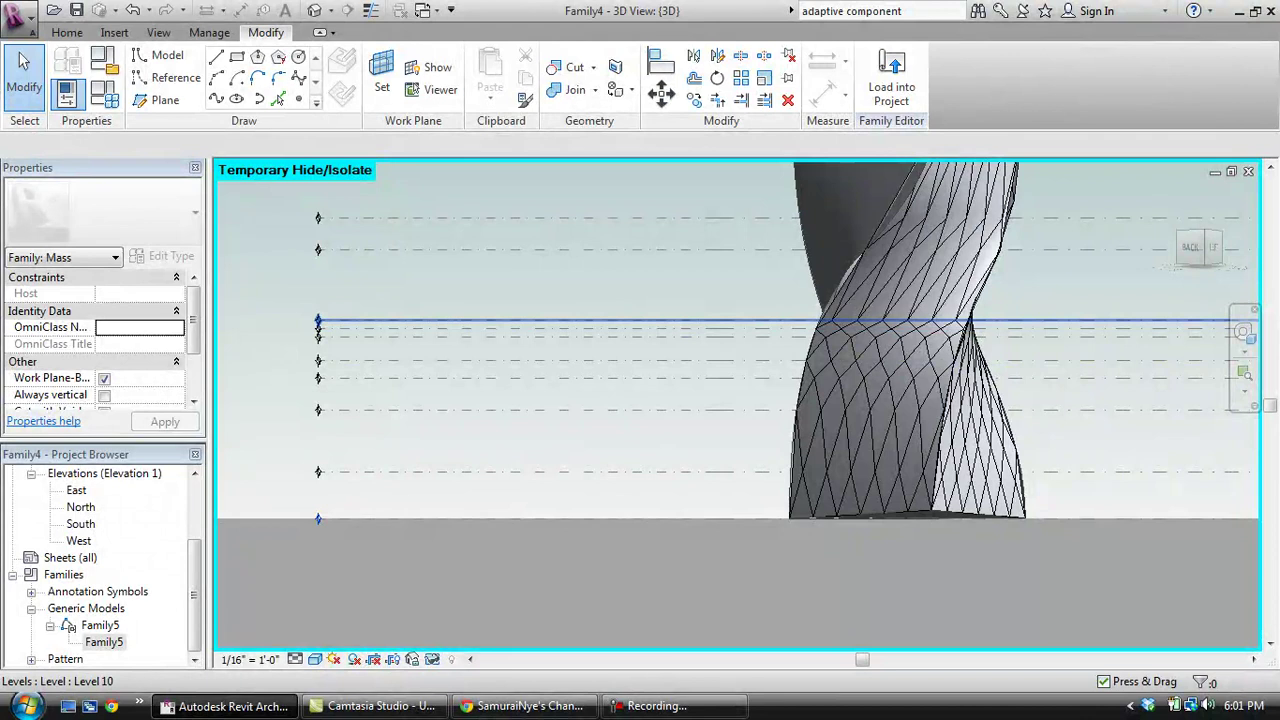
{"action": "left_click", "coordinate": [822, 321]}
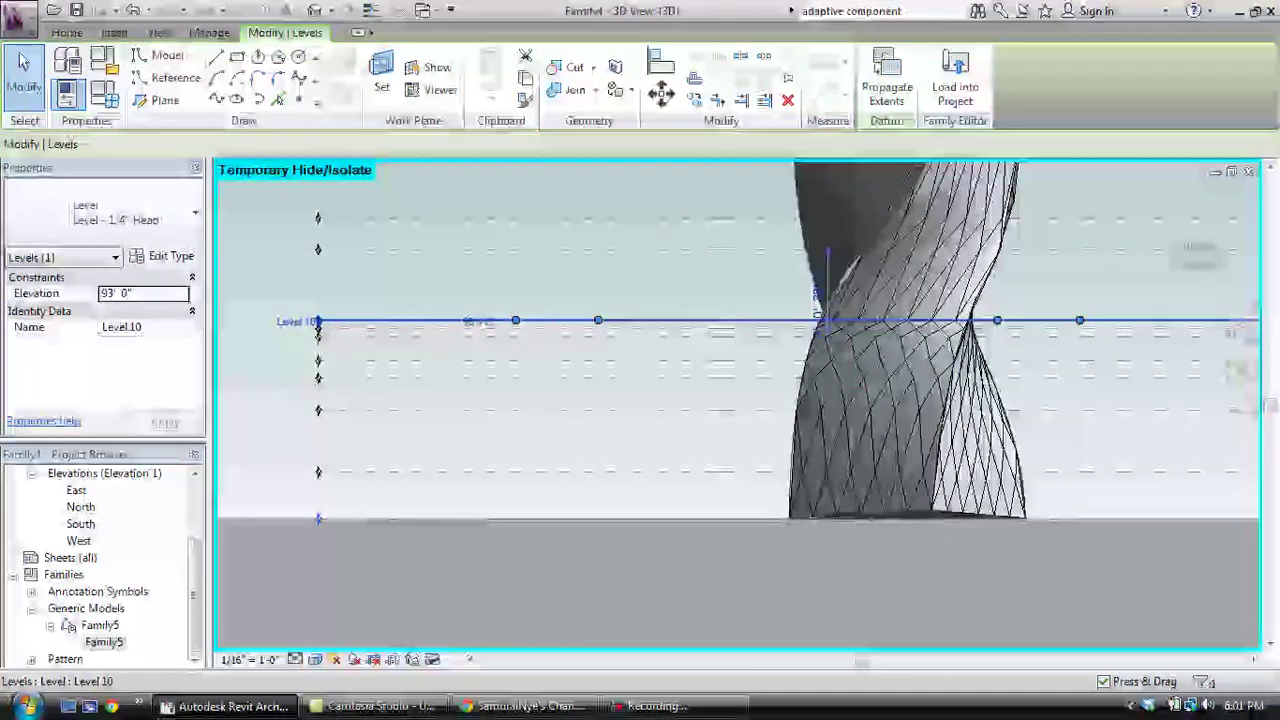
{"action": "scroll", "coordinate": [682, 405], "scroll_direction": "down", "scroll_amount": 2}
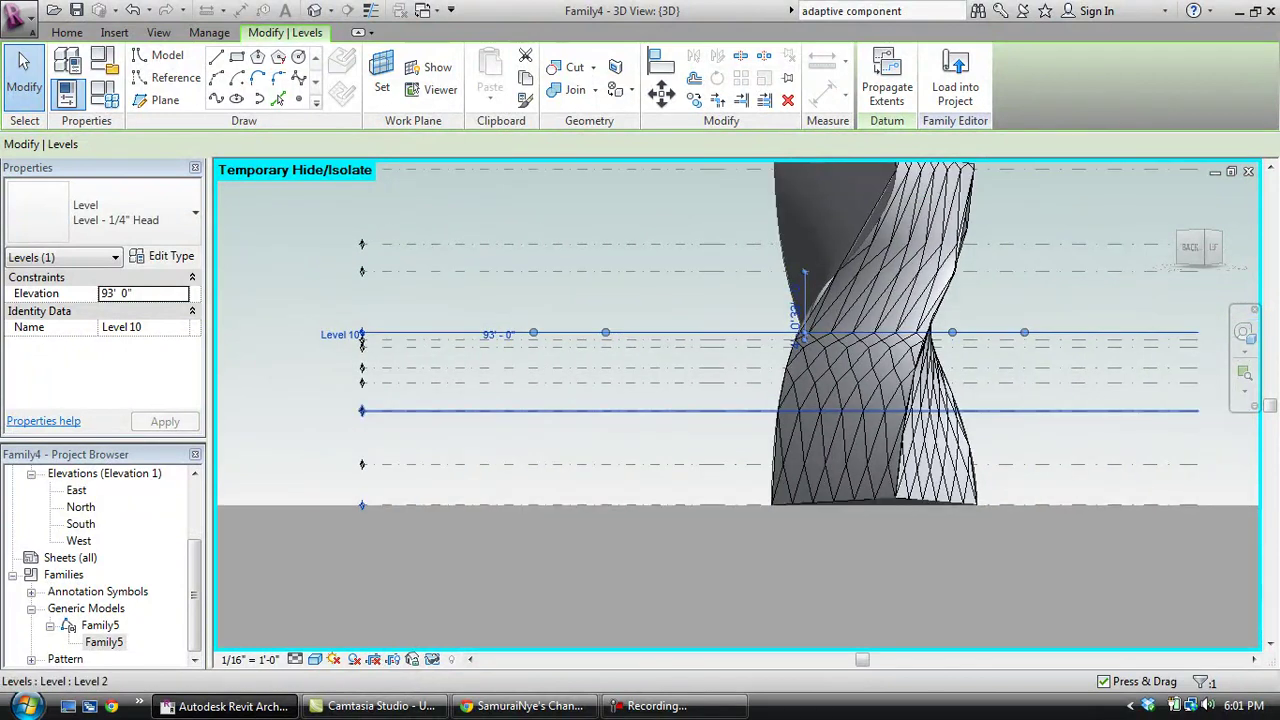
{"action": "scroll", "coordinate": [1007, 322], "scroll_direction": "up", "scroll_amount": 2}
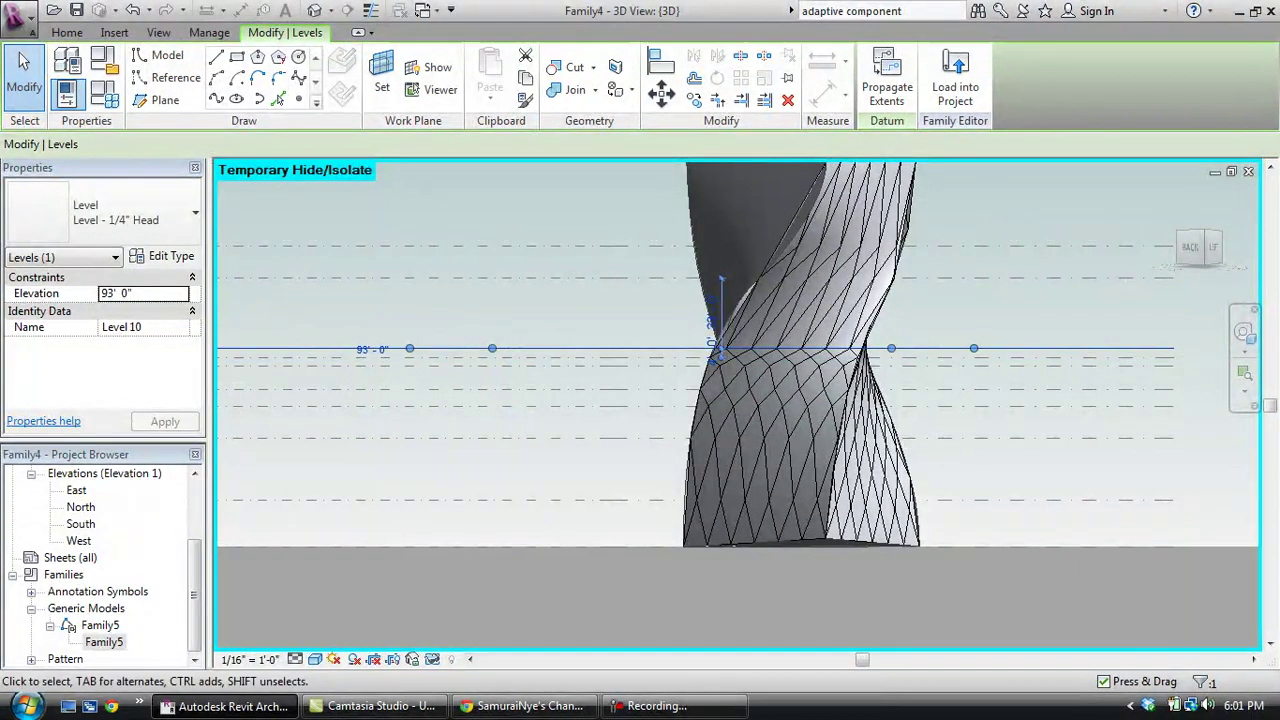
{"action": "scroll", "coordinate": [918, 340], "scroll_direction": "up", "scroll_amount": 2}
{"action": "scroll", "coordinate": [919, 346], "scroll_direction": "up", "scroll_amount": 1}
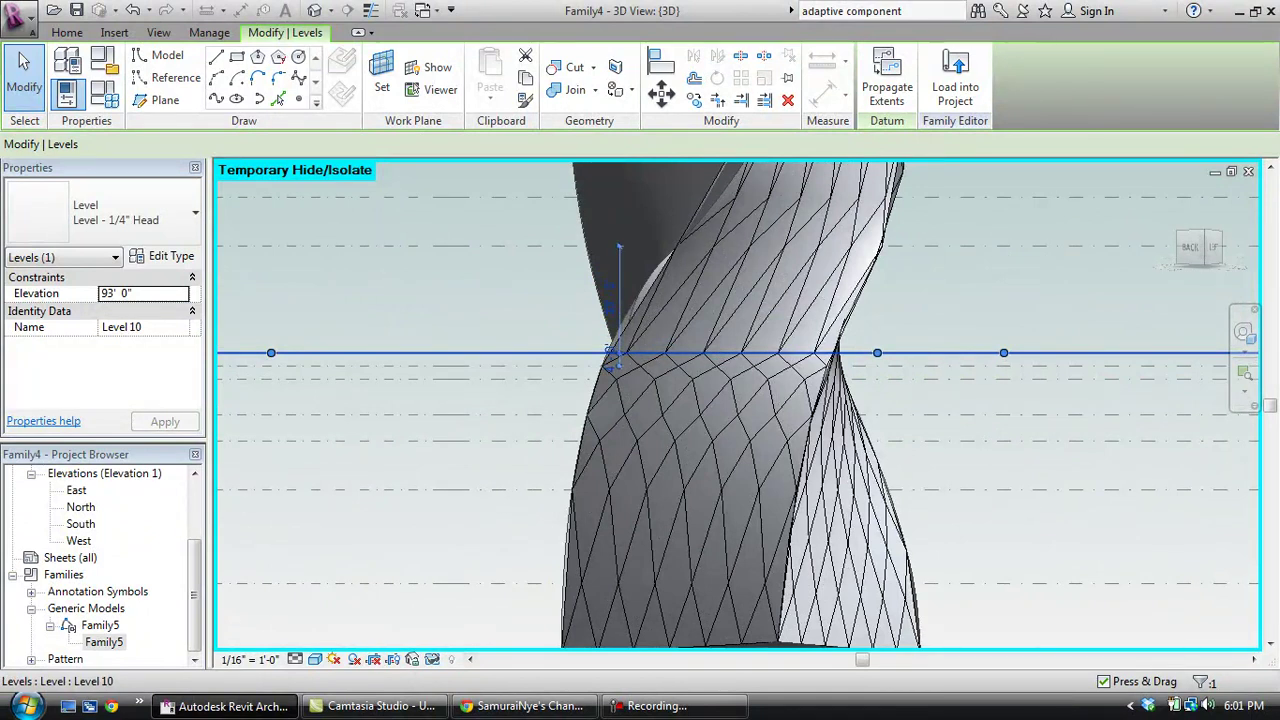
{"action": "left_click_drag", "start_coordinate": [919, 352], "coordinate": [919, 331]}
{"action": "left_click_drag", "start_coordinate": [612, 328], "coordinate": [612, 330]}
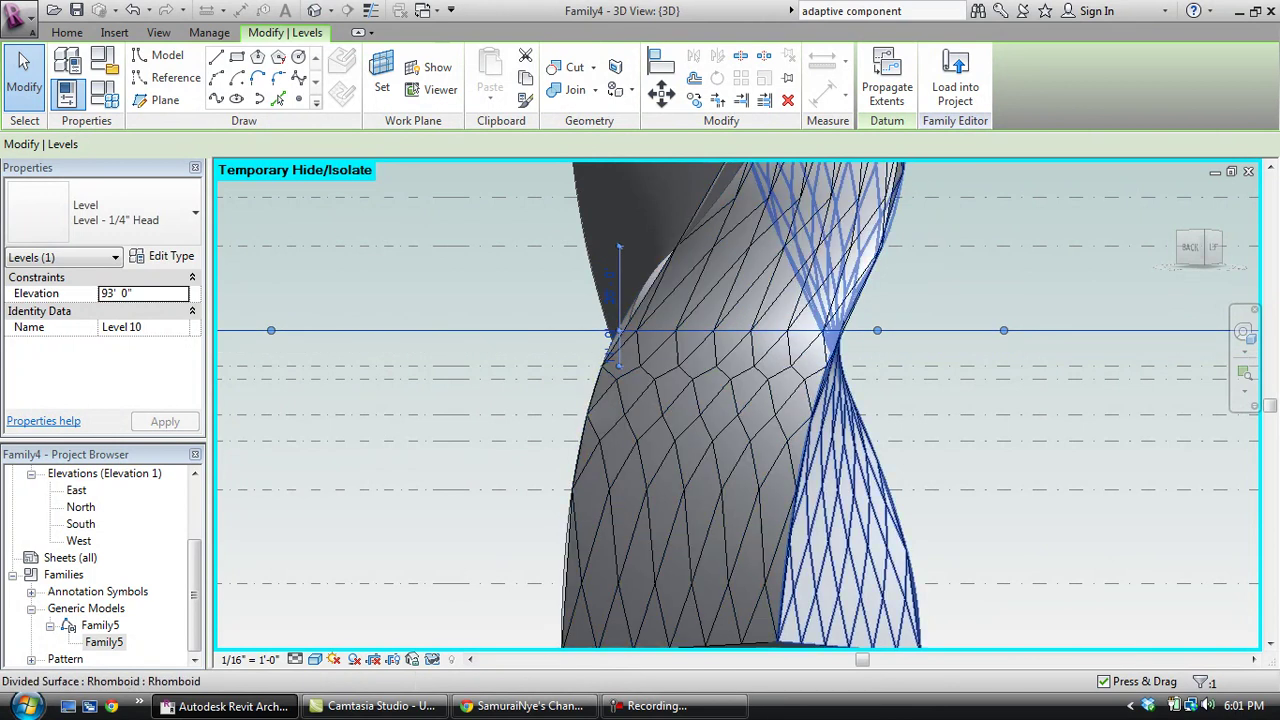
Step: Lower Level 6 above the form's waist to 137' 6" and return to an angled view of the form
{"action": "scroll", "coordinate": [714, 430], "scroll_direction": "down", "scroll_amount": 2}
{"action": "scroll", "coordinate": [842, 295], "scroll_direction": "up", "scroll_amount": 2}
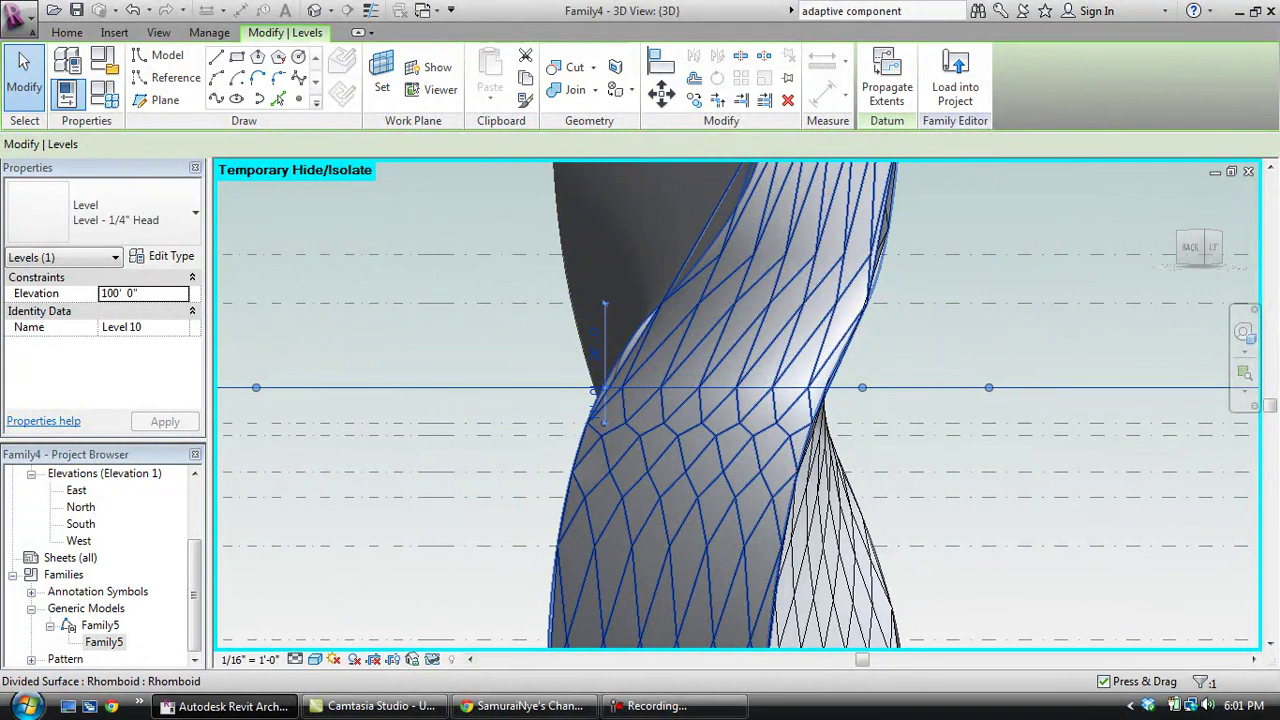
{"action": "left_click", "coordinate": [840, 302]}
{"action": "key", "text": "Escape"}
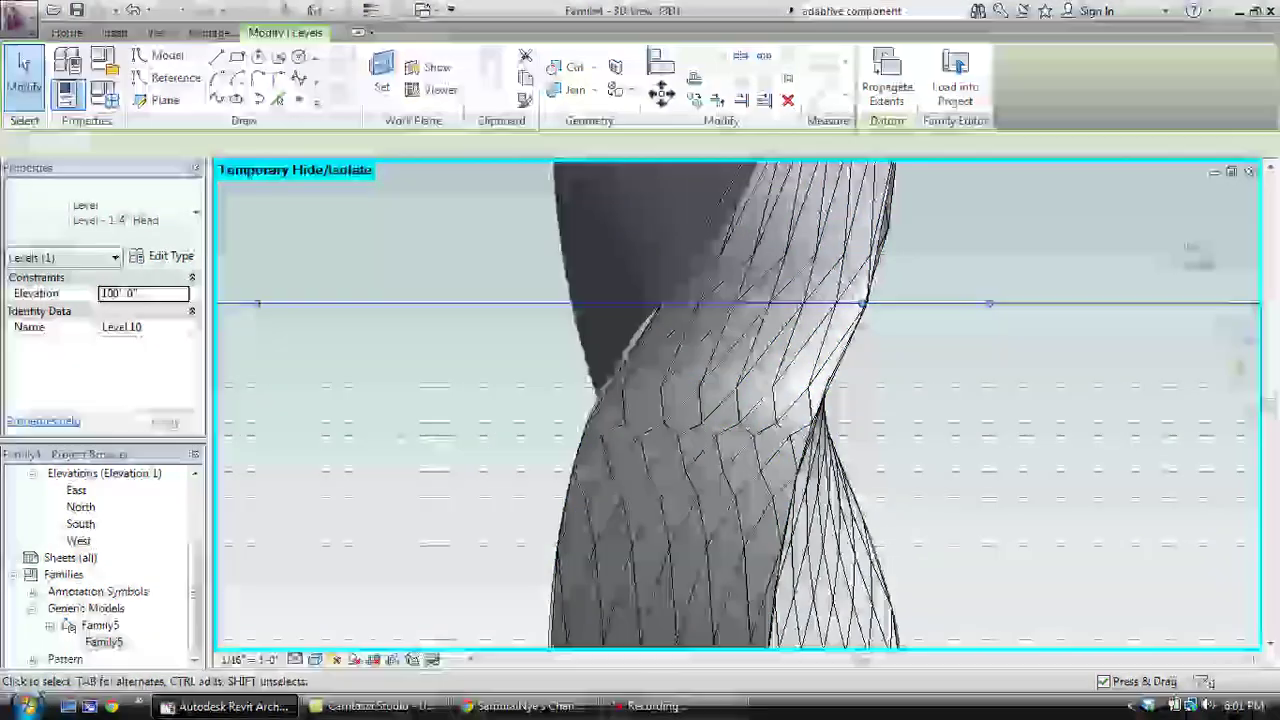
{"action": "scroll", "coordinate": [793, 387], "scroll_direction": "down", "scroll_amount": 2}
{"action": "scroll", "coordinate": [850, 300], "scroll_direction": "up", "scroll_amount": 3}
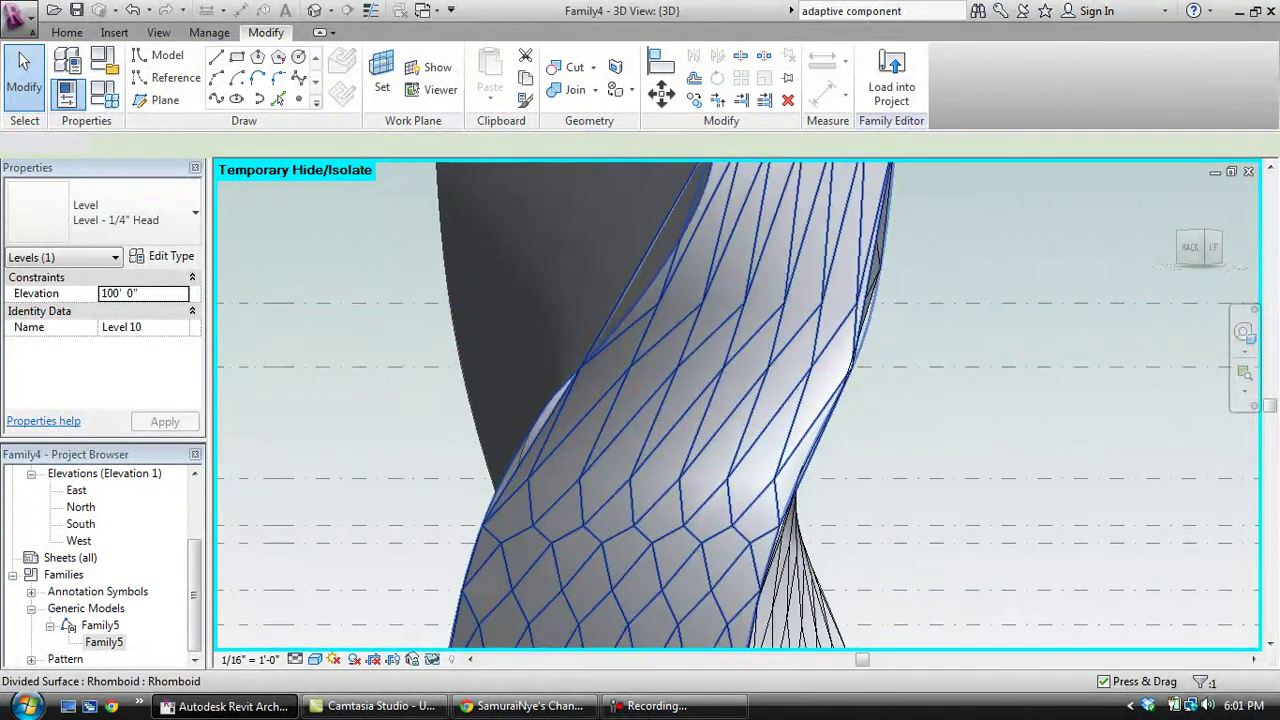
{"action": "key", "text": "Escape"}
{"action": "left_click_drag", "start_coordinate": [918, 303], "coordinate": [918, 336]}
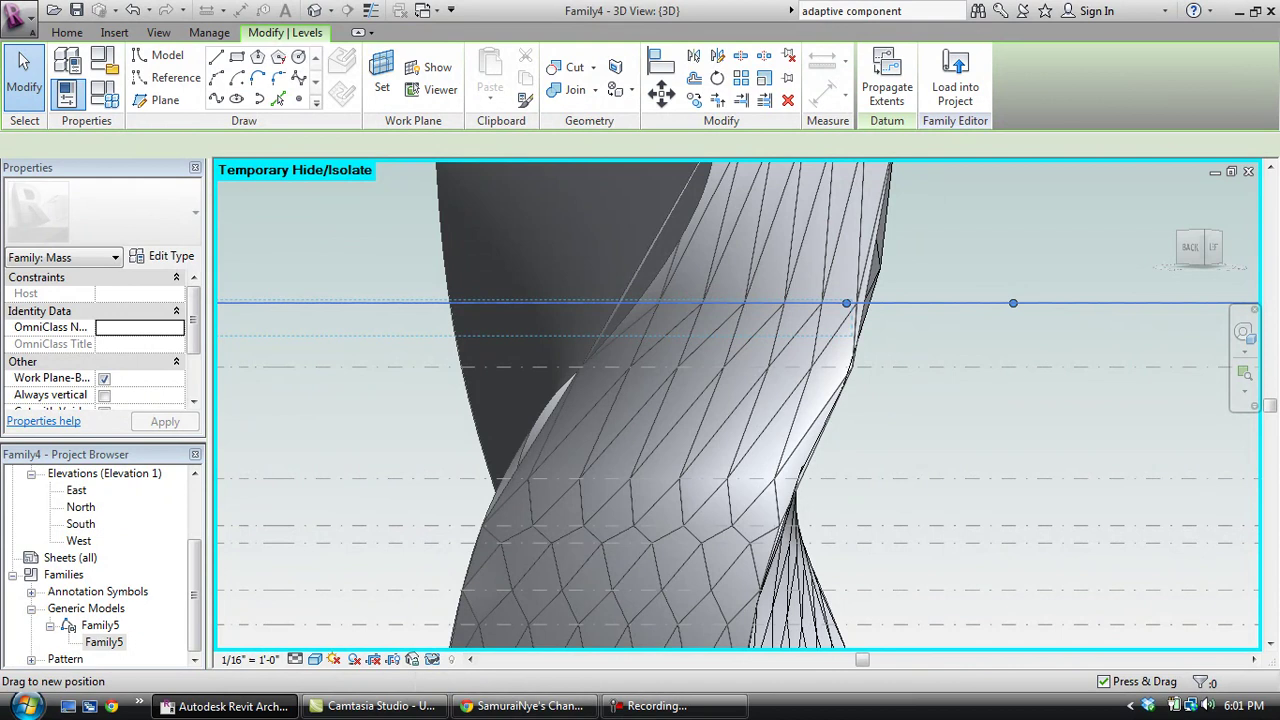
{"action": "key", "text": "Escape"}
{"action": "scroll", "coordinate": [820, 487], "scroll_direction": "down", "scroll_amount": 1}
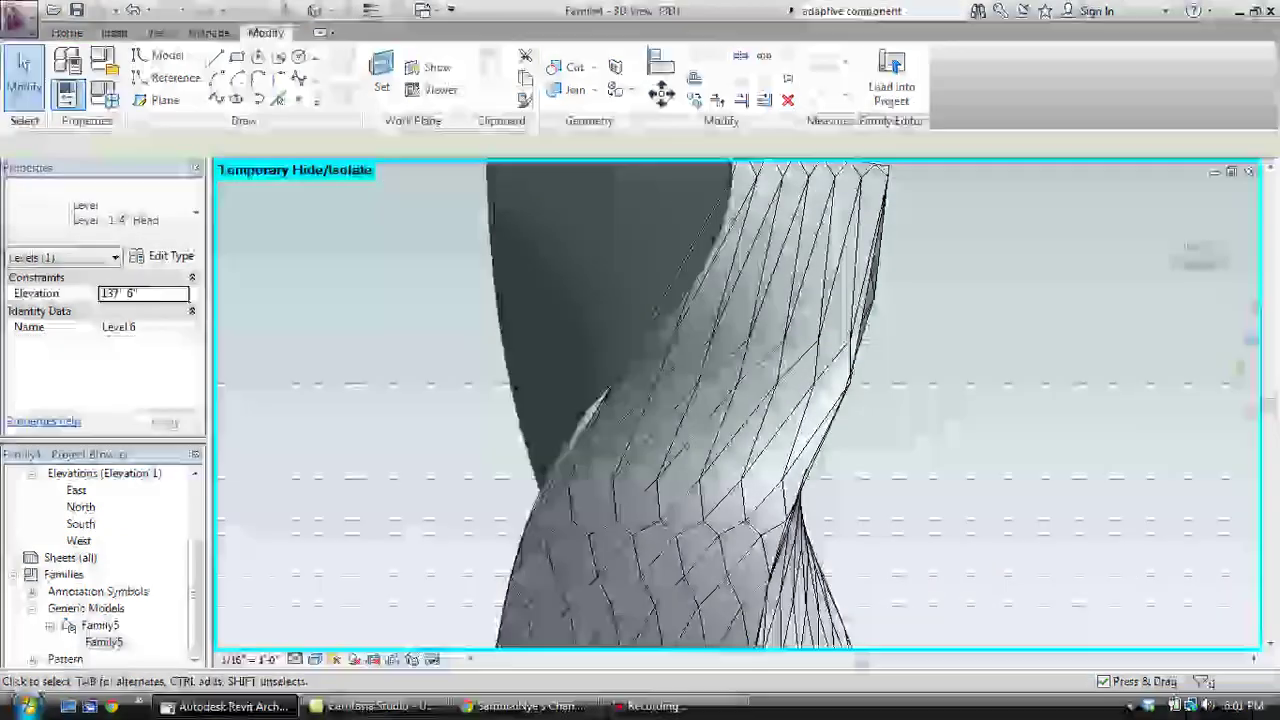
{"action": "scroll", "coordinate": [716, 410], "scroll_direction": "down", "scroll_amount": 5}
{"action": "key", "text": "Escape"}
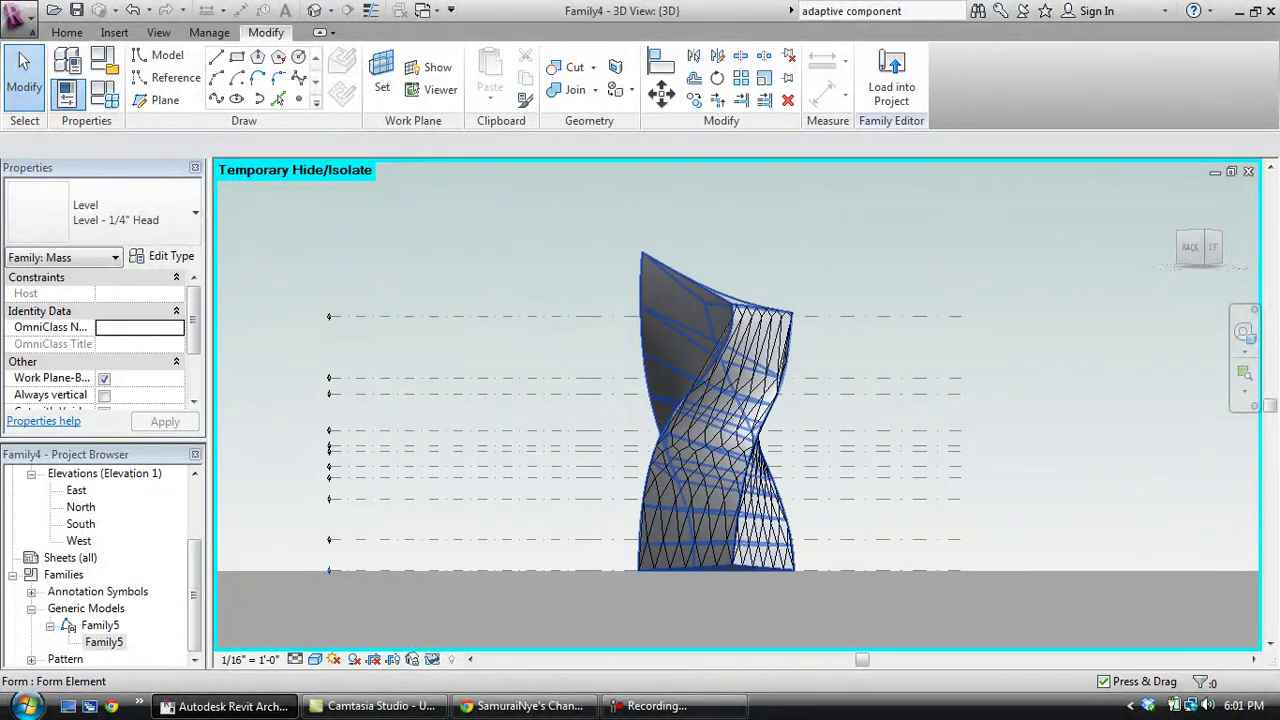
{"action": "left_click_drag", "start_coordinate": [1204, 247], "coordinate": [1200, 280]}
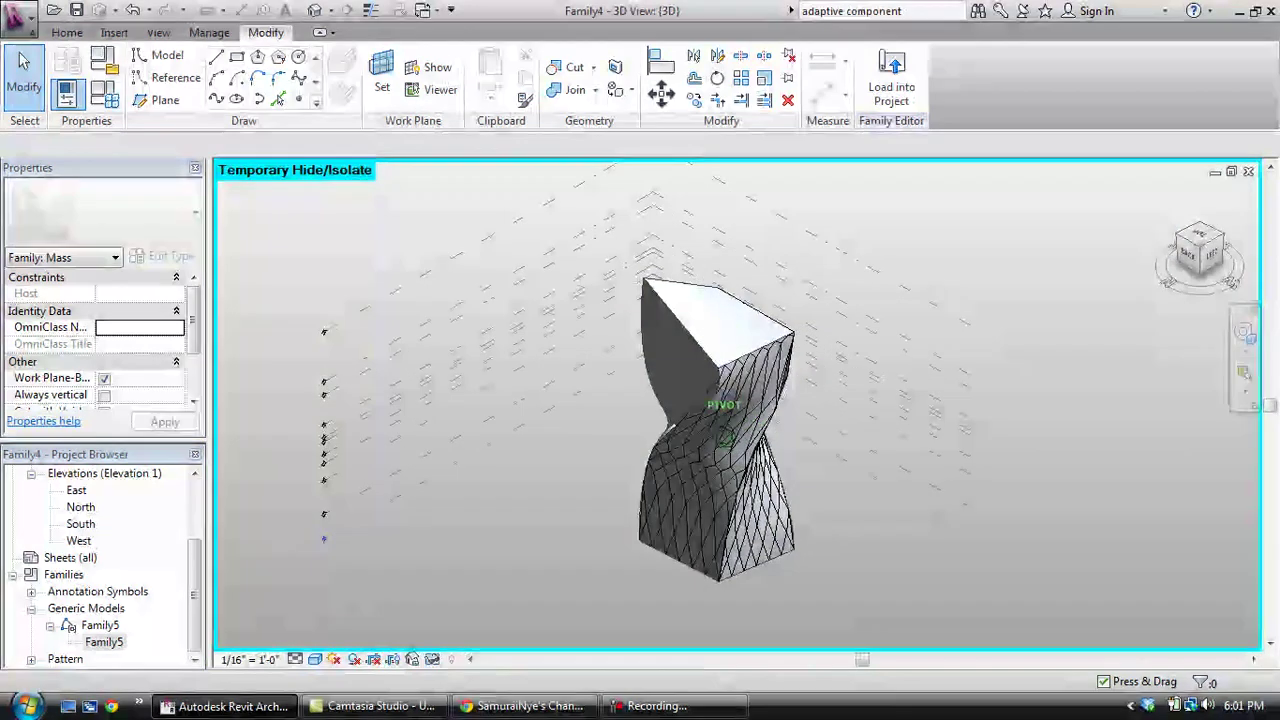